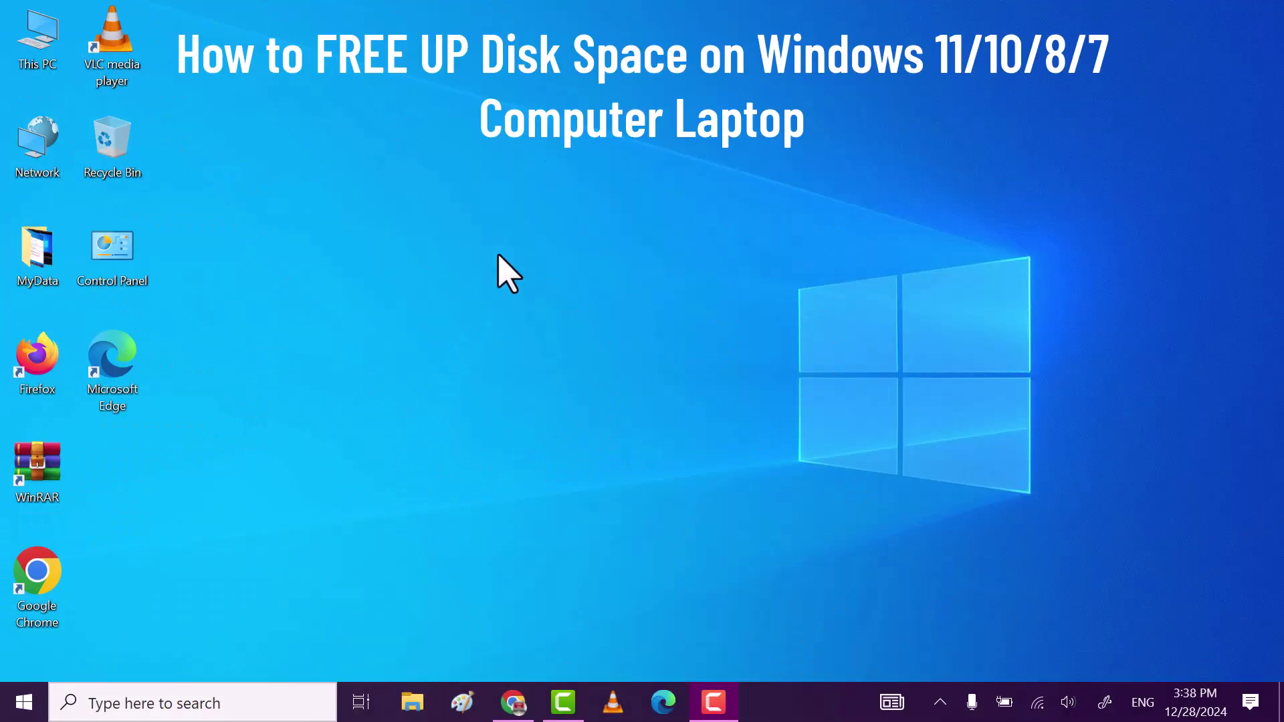
Refresh the desktop and open the Windows folder on Local Disk (C:) in File Explorer
right_click(539, 217)
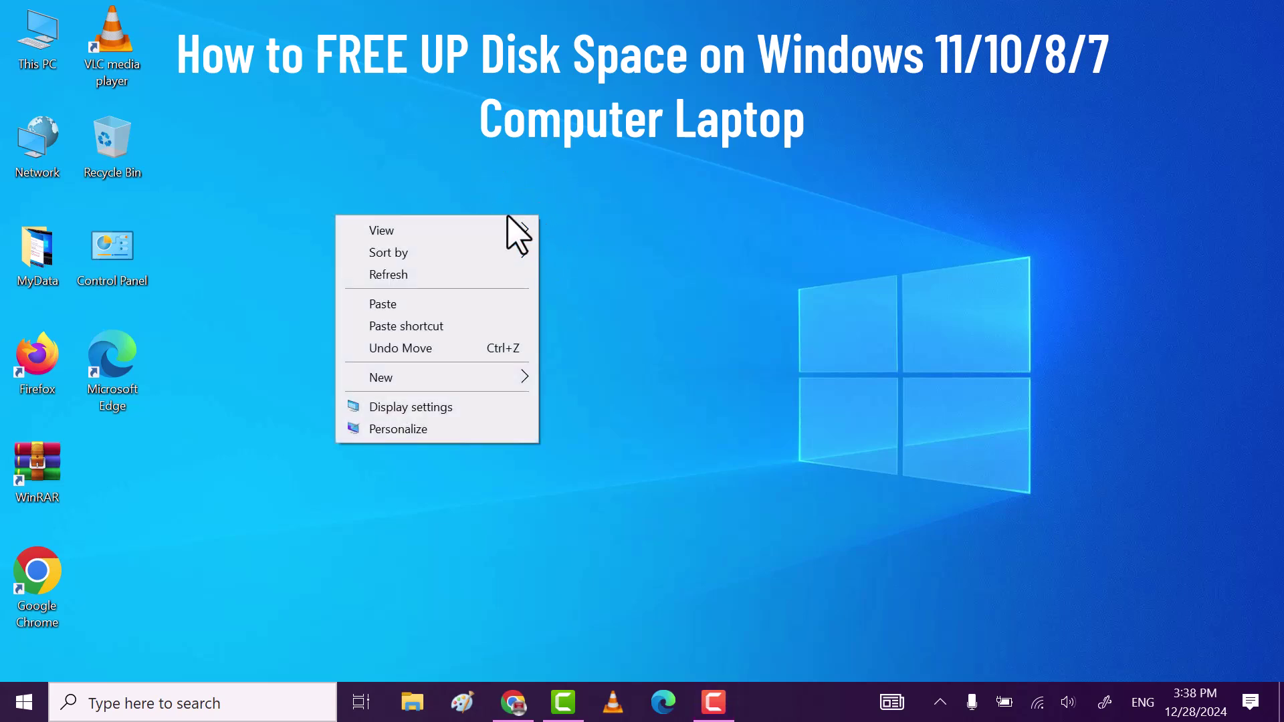
left_click(438, 275)
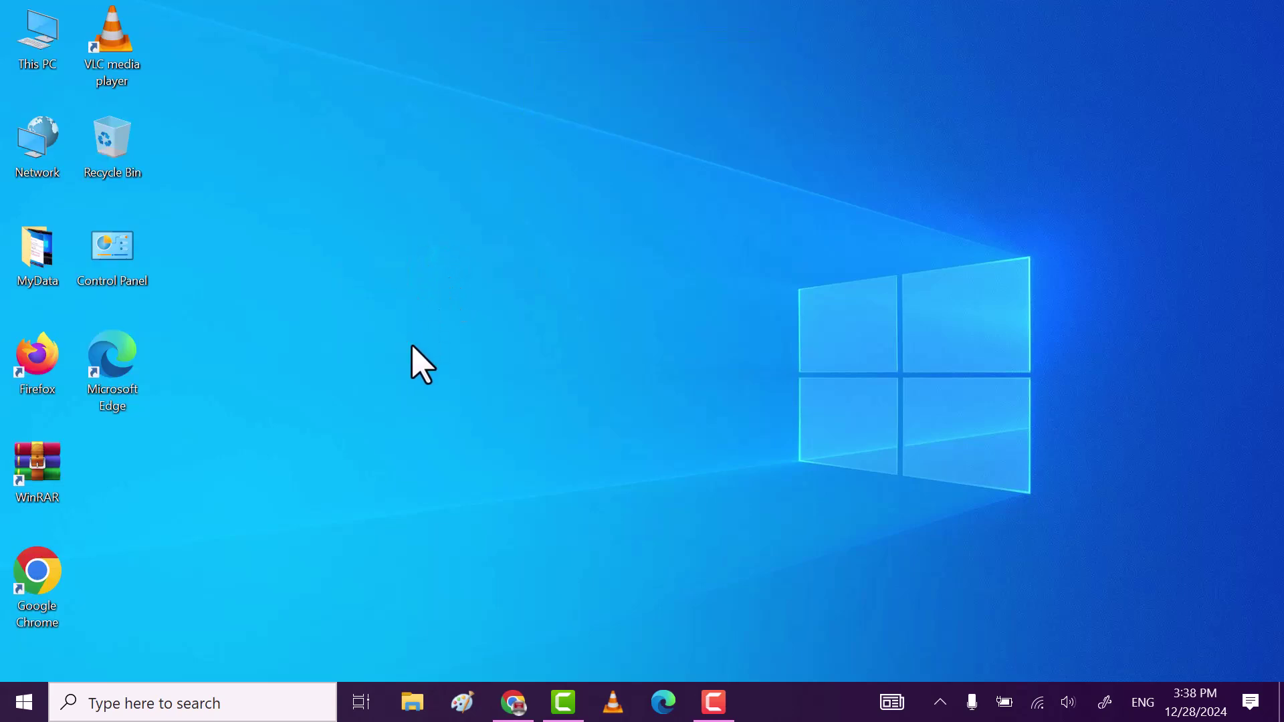
left_click(411, 700)
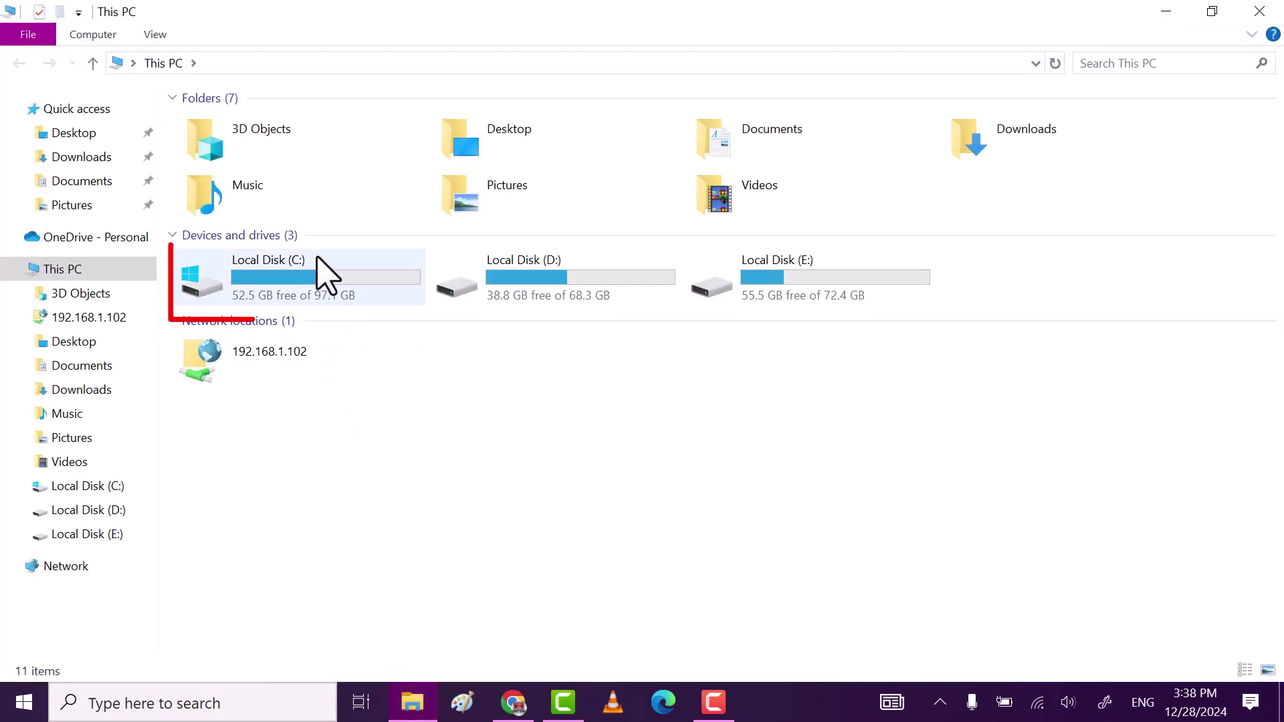
double_click(321, 266)
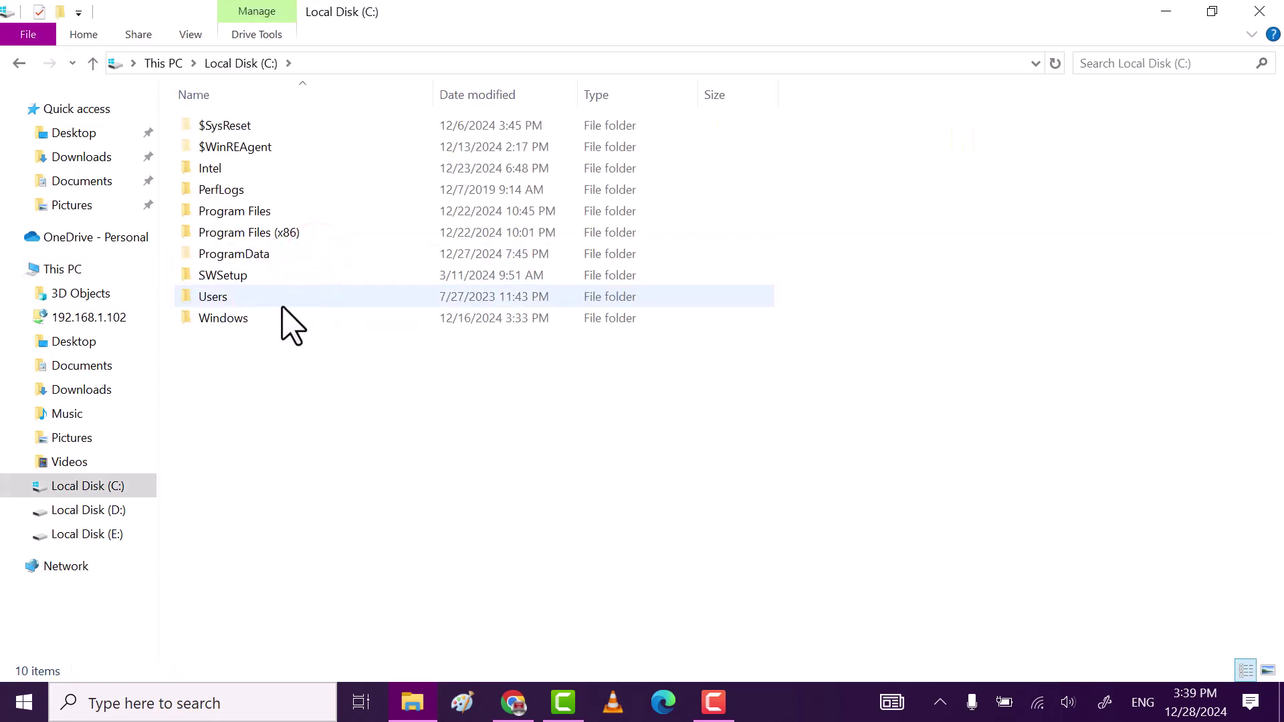
double_click(278, 317)
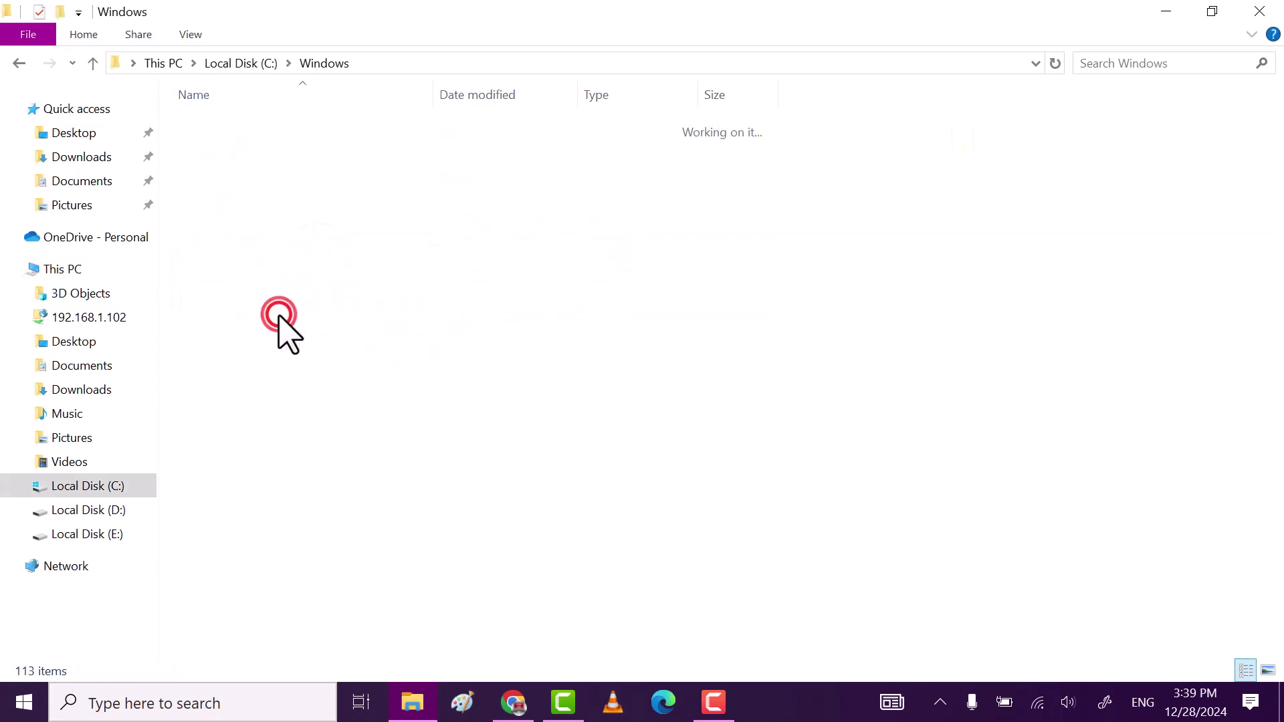
Open the SoftwareDistribution folder and then its Download folder
scroll(367, 396, "down", 14)
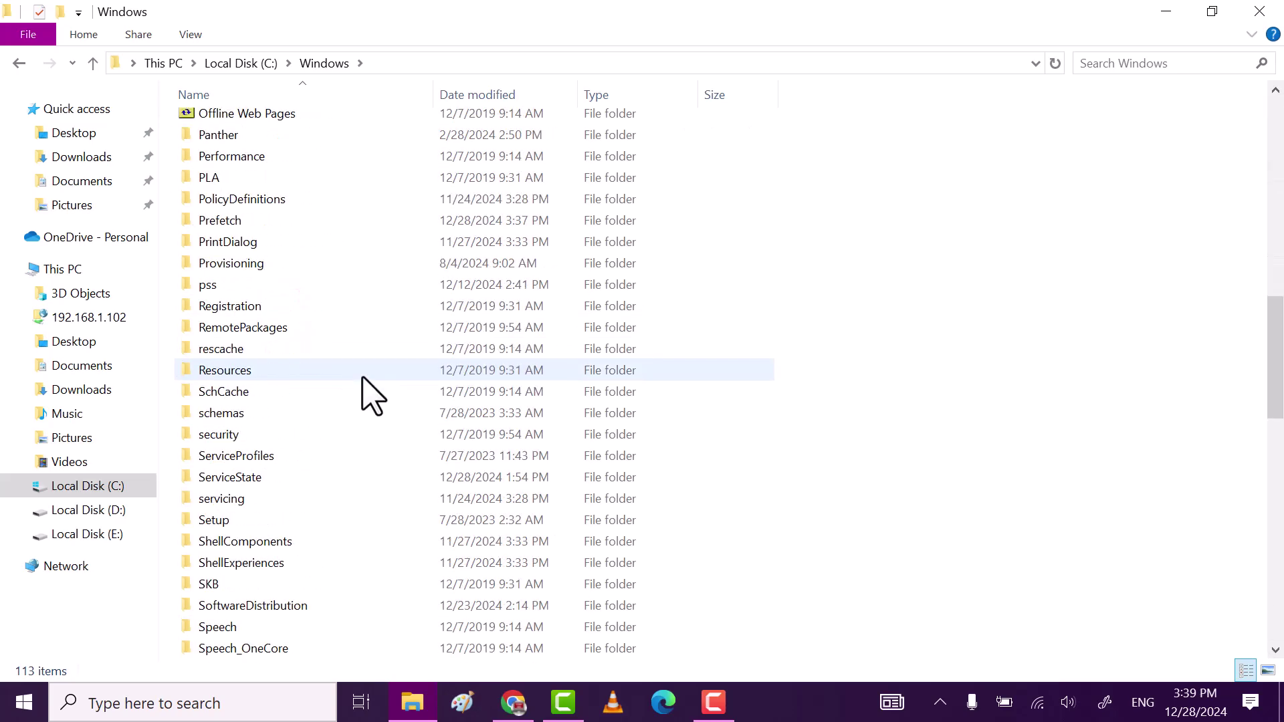
scroll(370, 395, "down", 4)
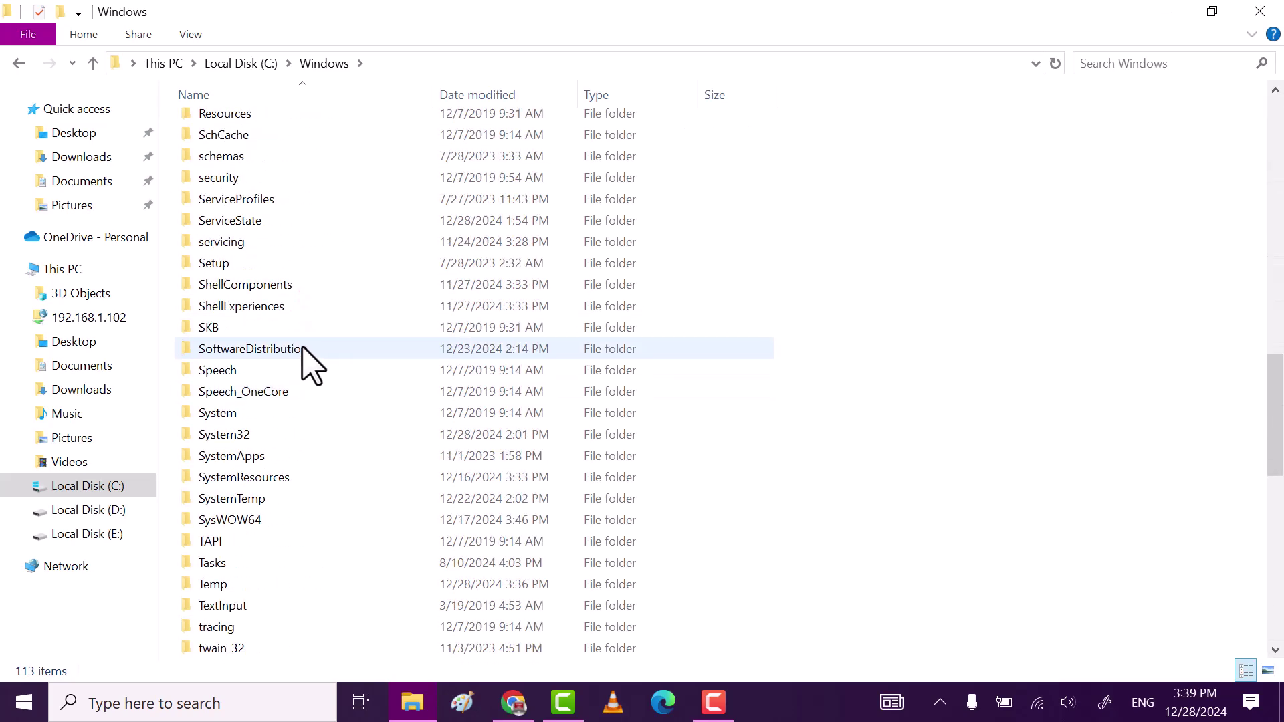
double_click(304, 350)
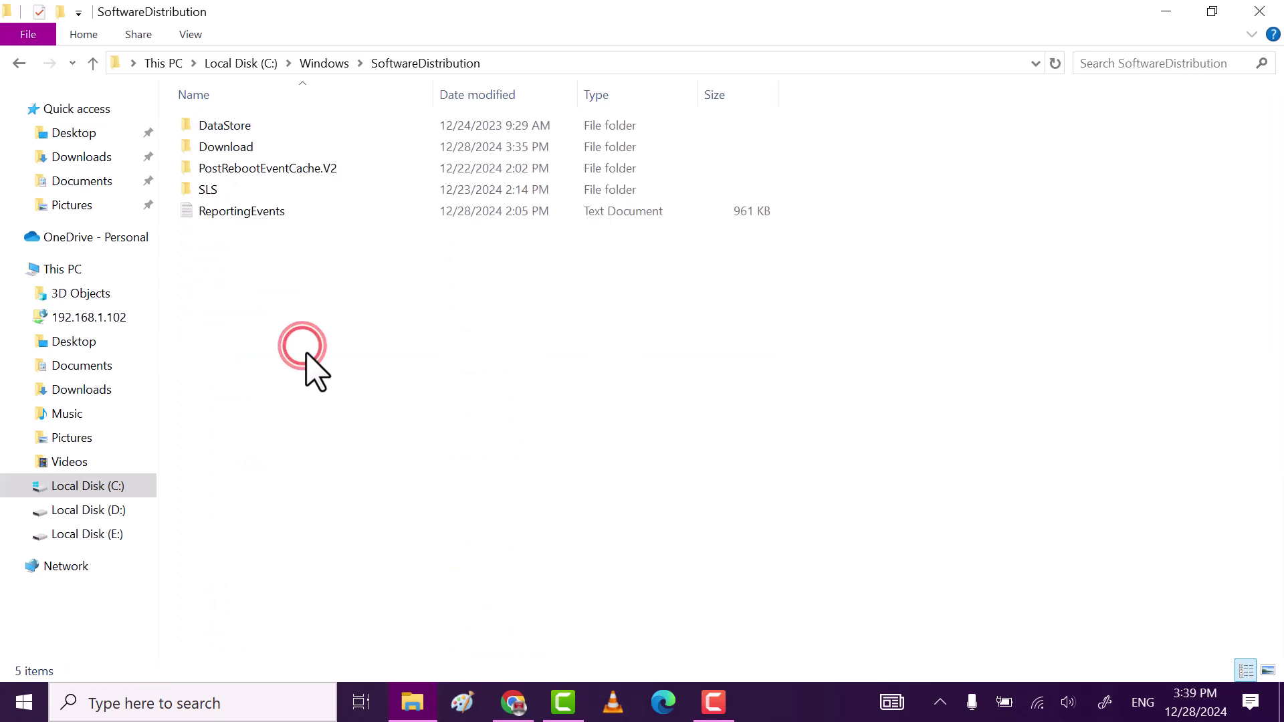
left_click(270, 146)
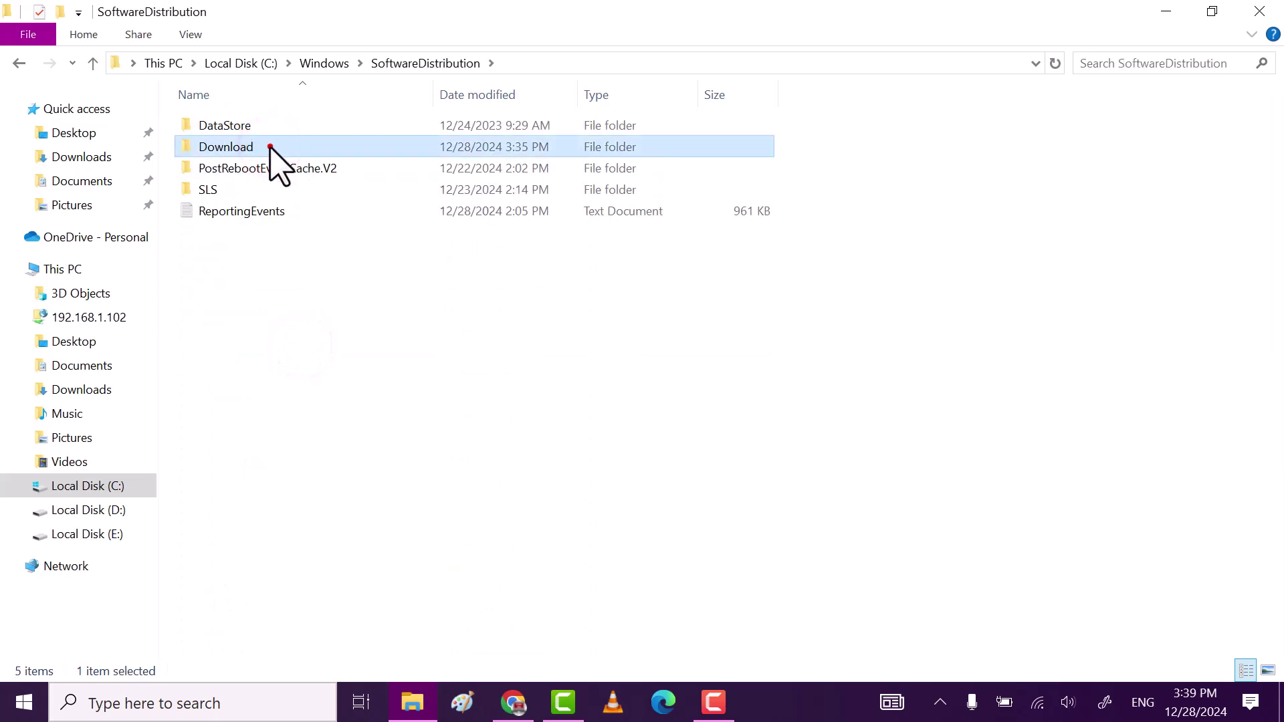
double_click(271, 146)
Delete all 30 items in the Download folder with administrator permission, then close Explorer
left_click(316, 278)
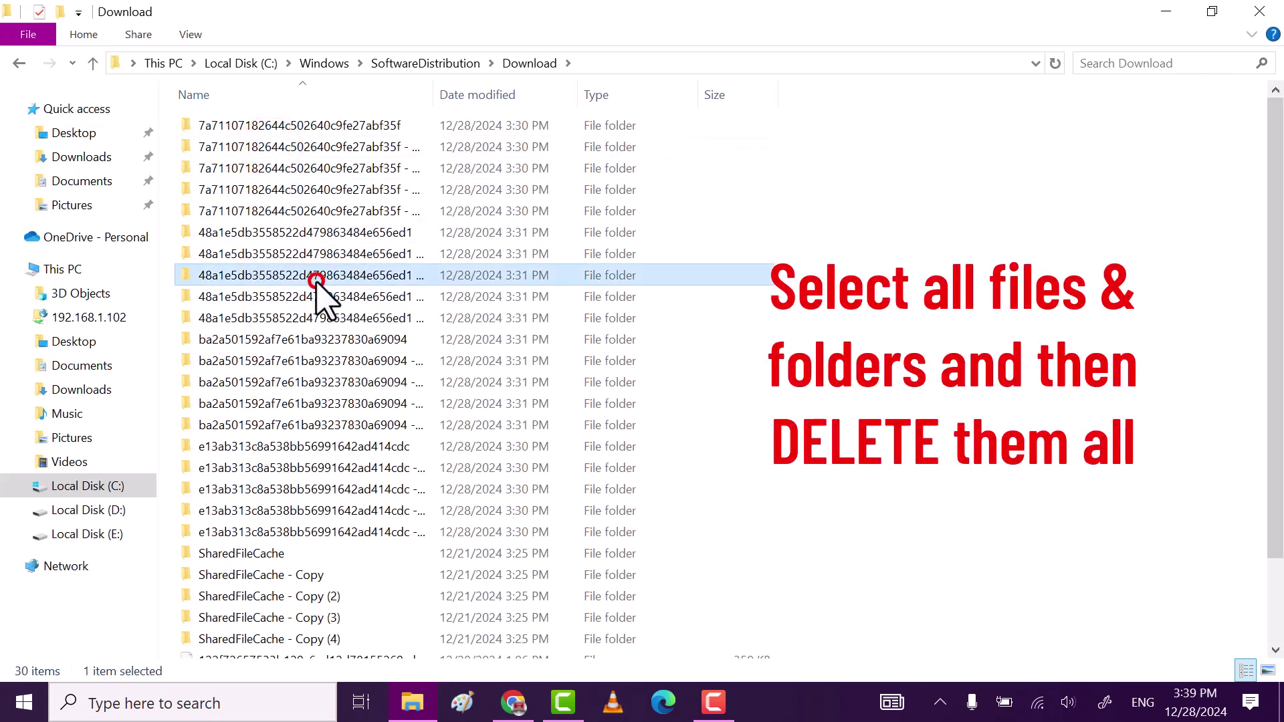
key("ctrl+a")
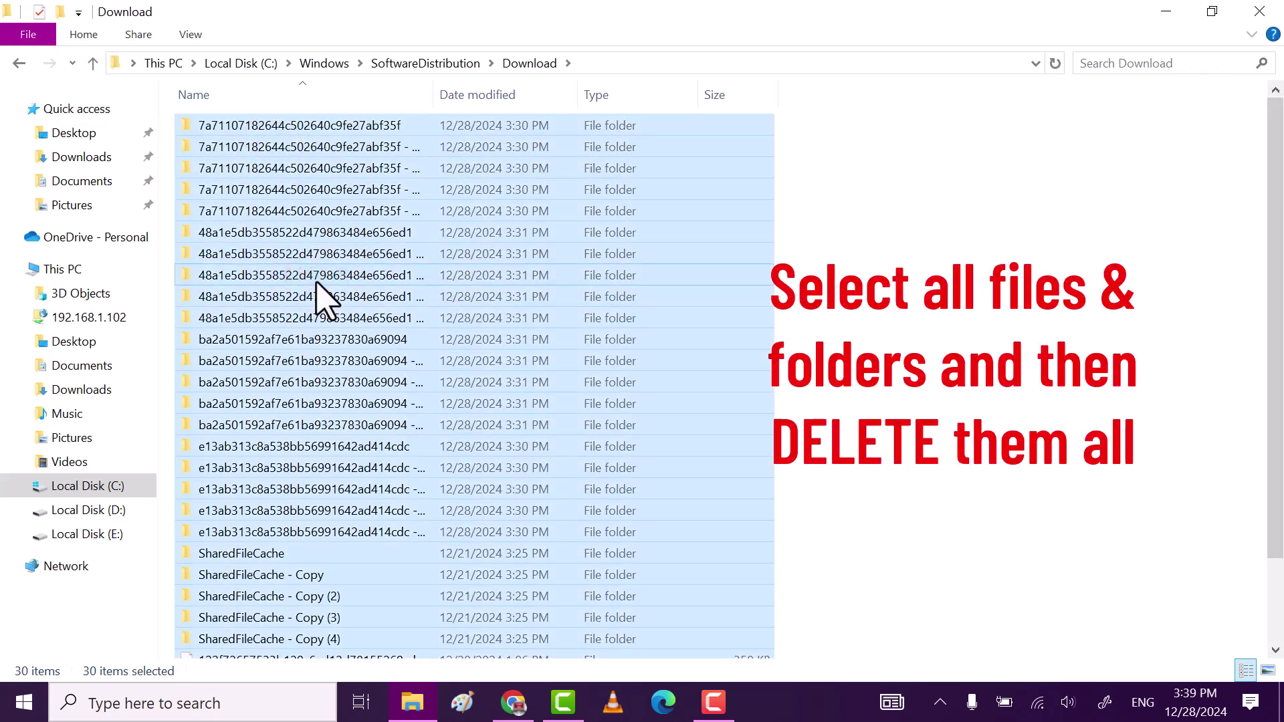
right_click(358, 201)
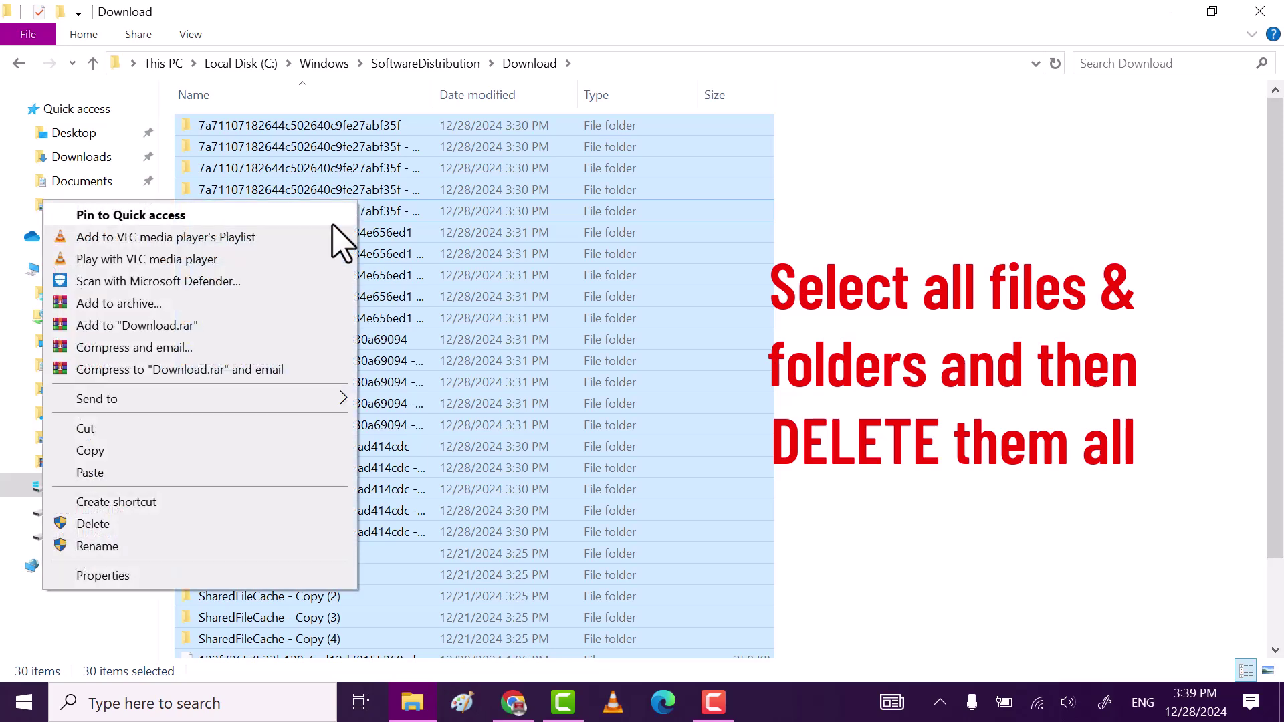
left_click(187, 528)
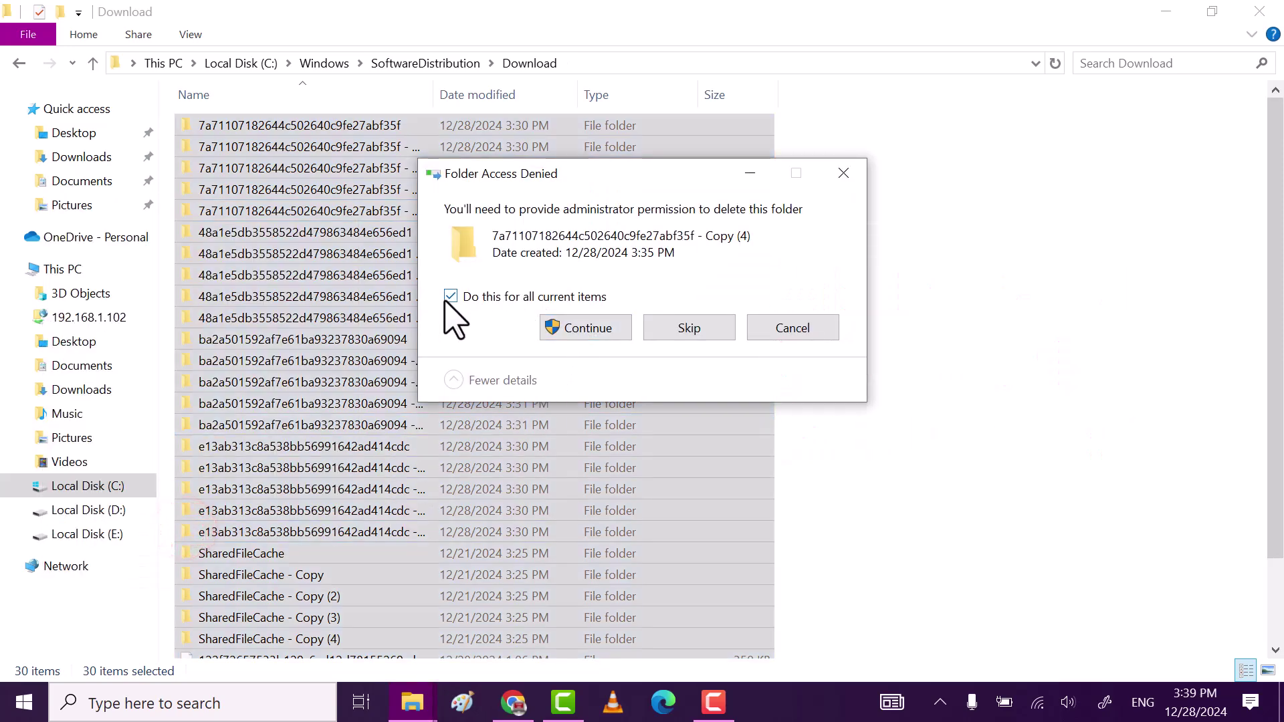
left_click(588, 329)
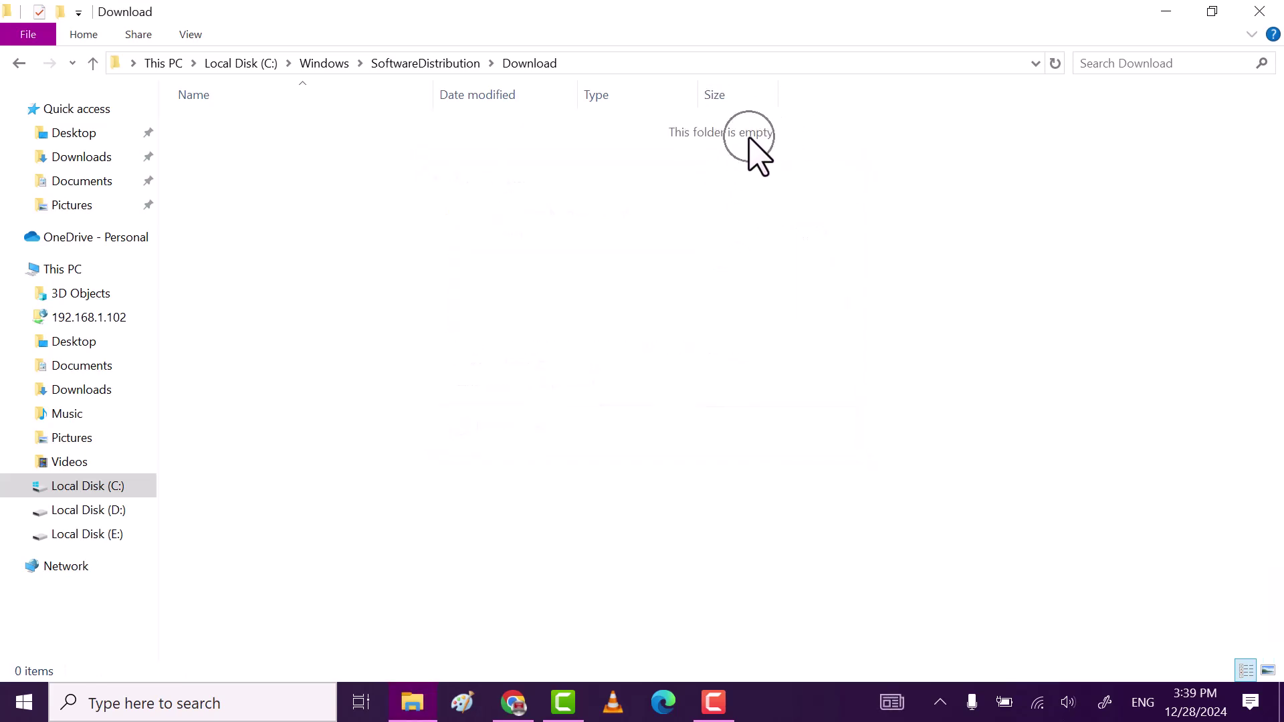
left_click(1260, 12)
Refresh the desktop and launch Disk Cleanup from a Windows search for 'disk cle'
right_click(379, 267)
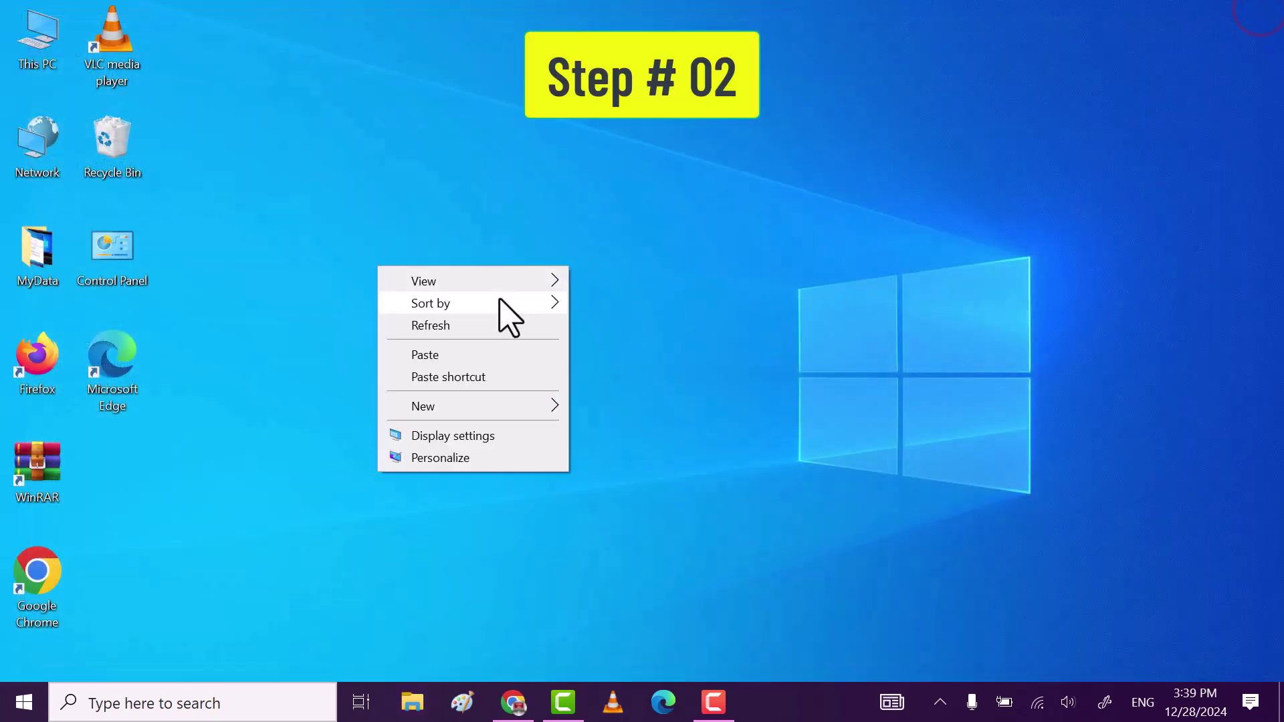
left_click(469, 328)
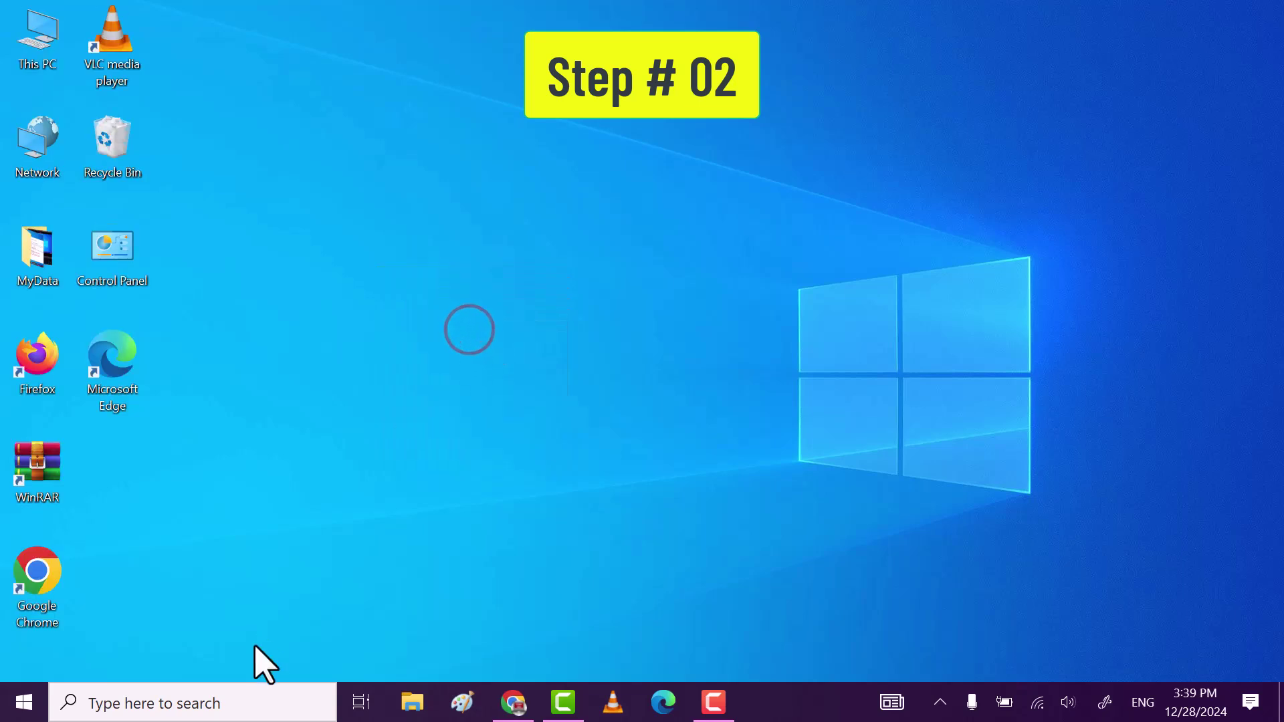
left_click(211, 703)
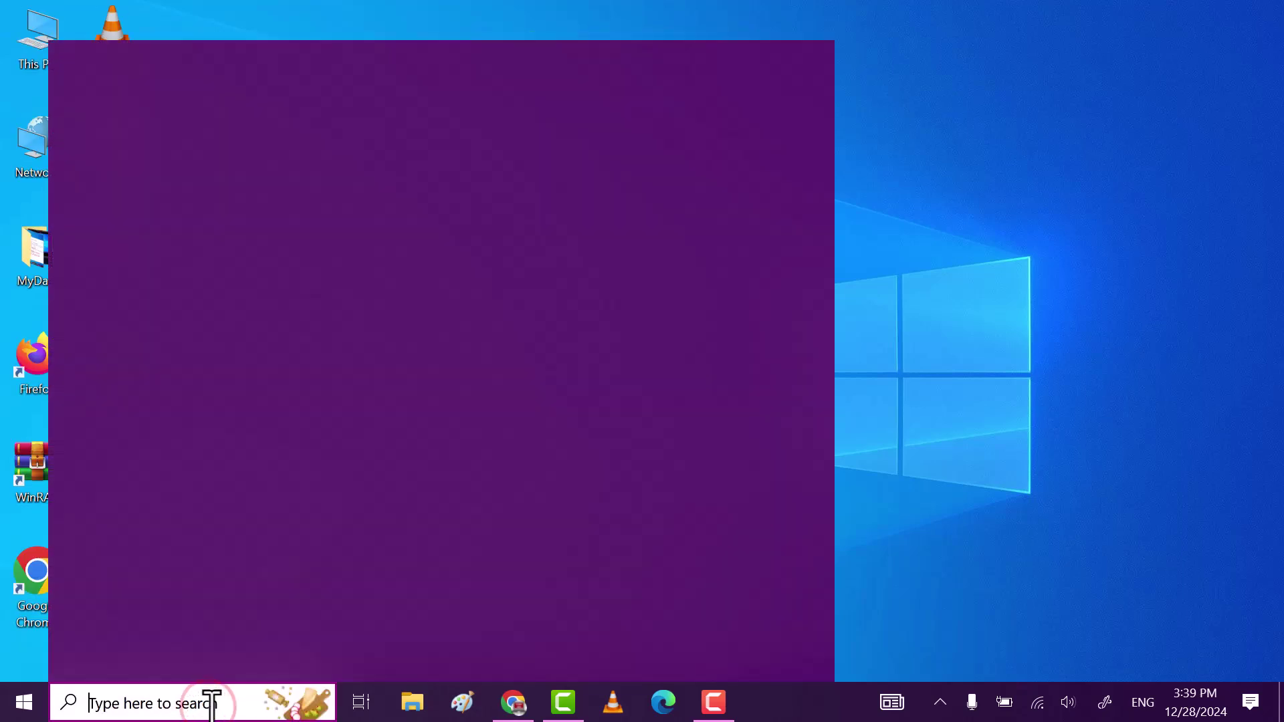
type("disk clean")
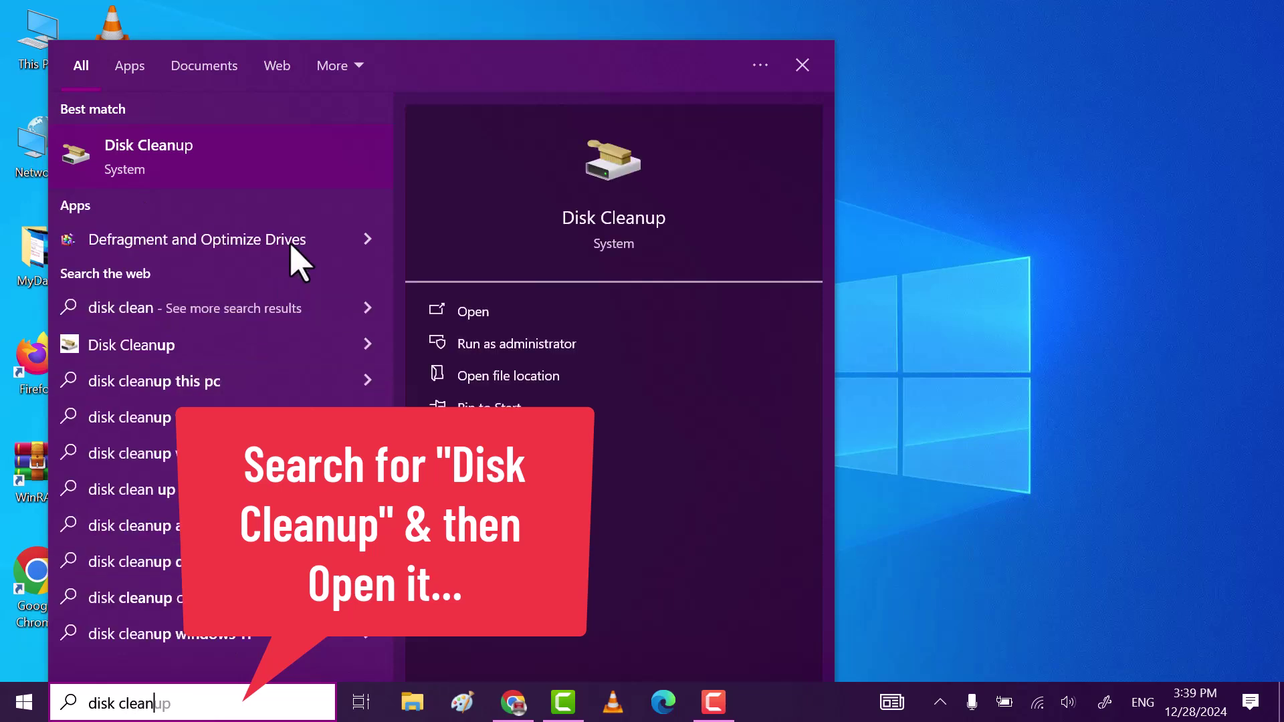
left_click(297, 175)
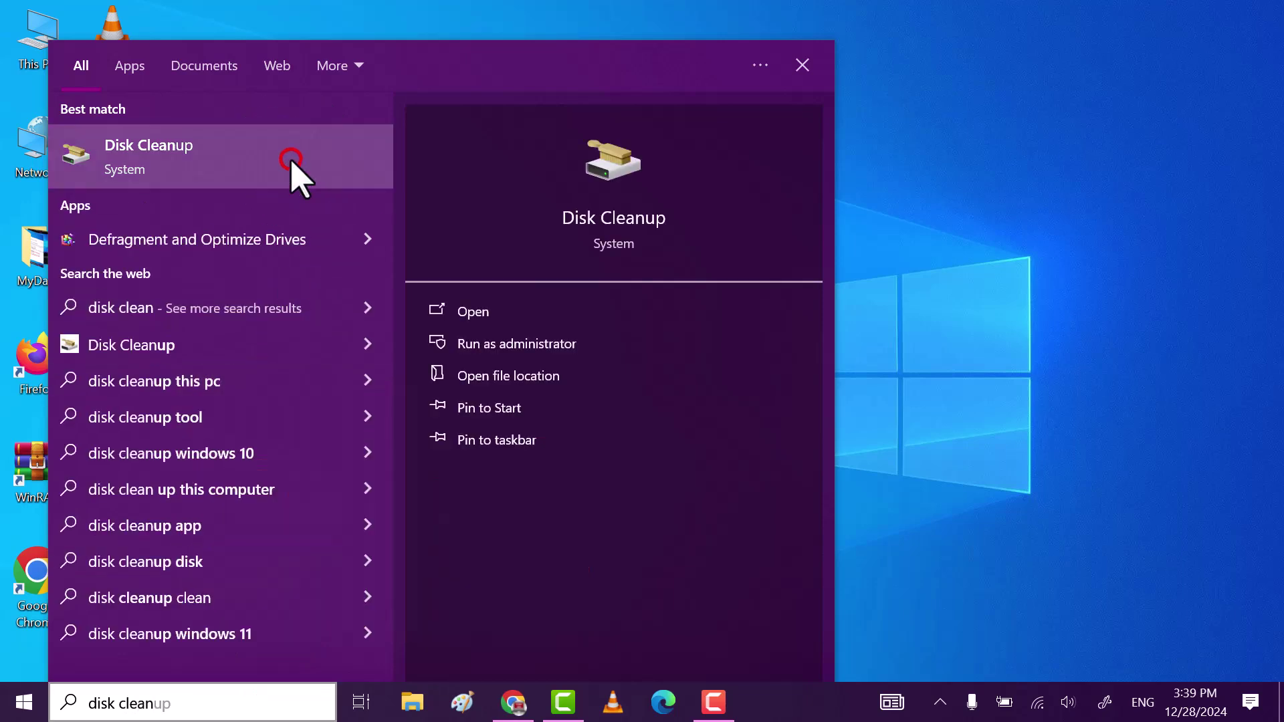
left_click(559, 346)
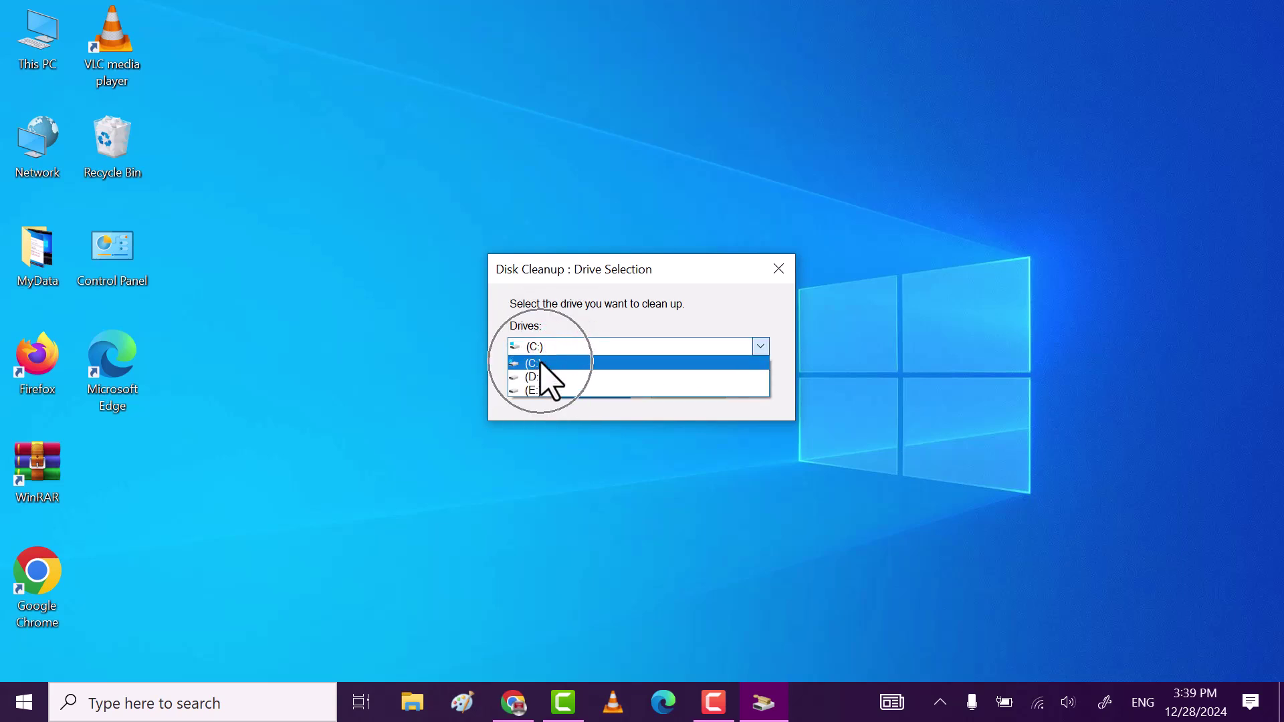
Scan drive C: in Disk Cleanup, which finds 66.2 MB to free
left_click(541, 363)
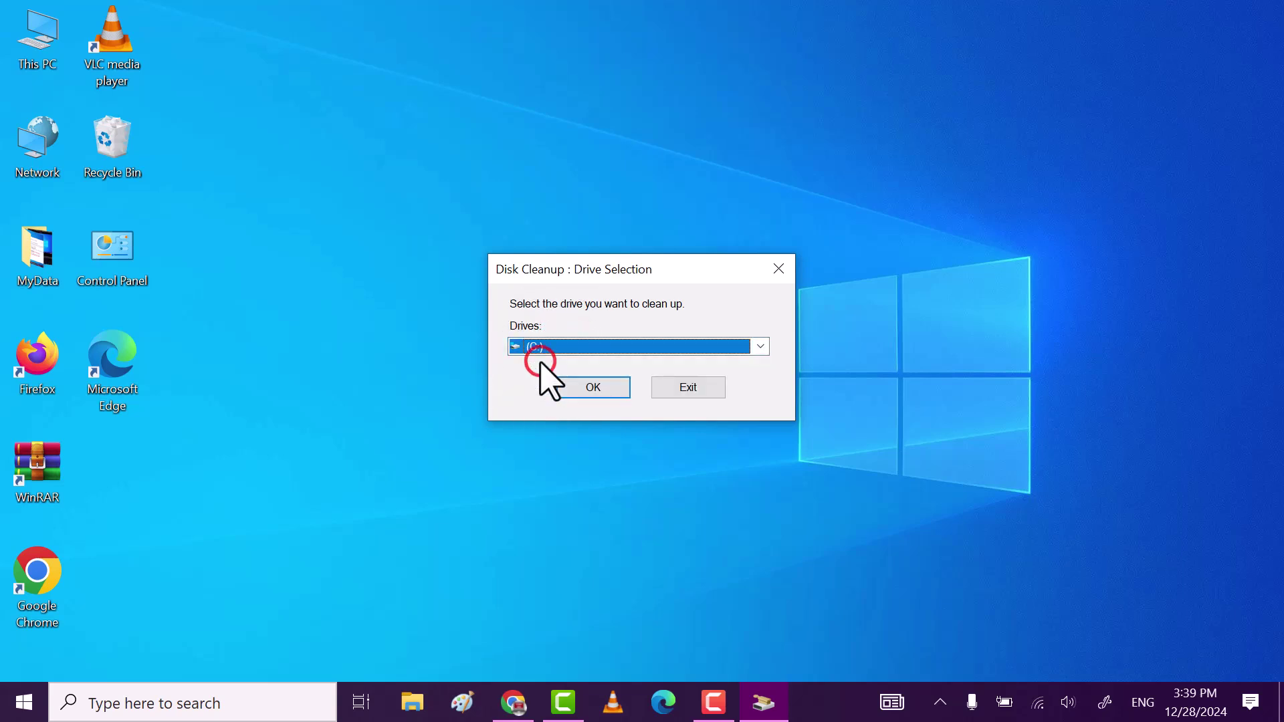
left_click(592, 388)
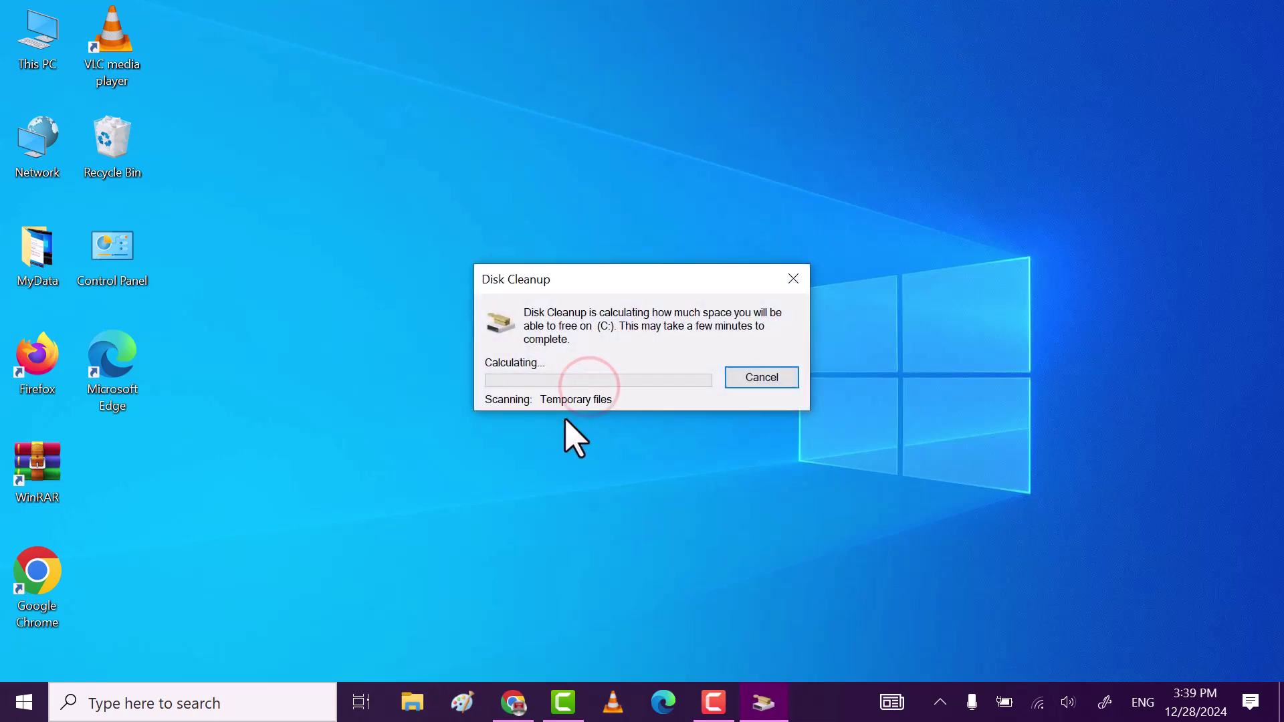
left_click_drag(268, 131, 588, 127)
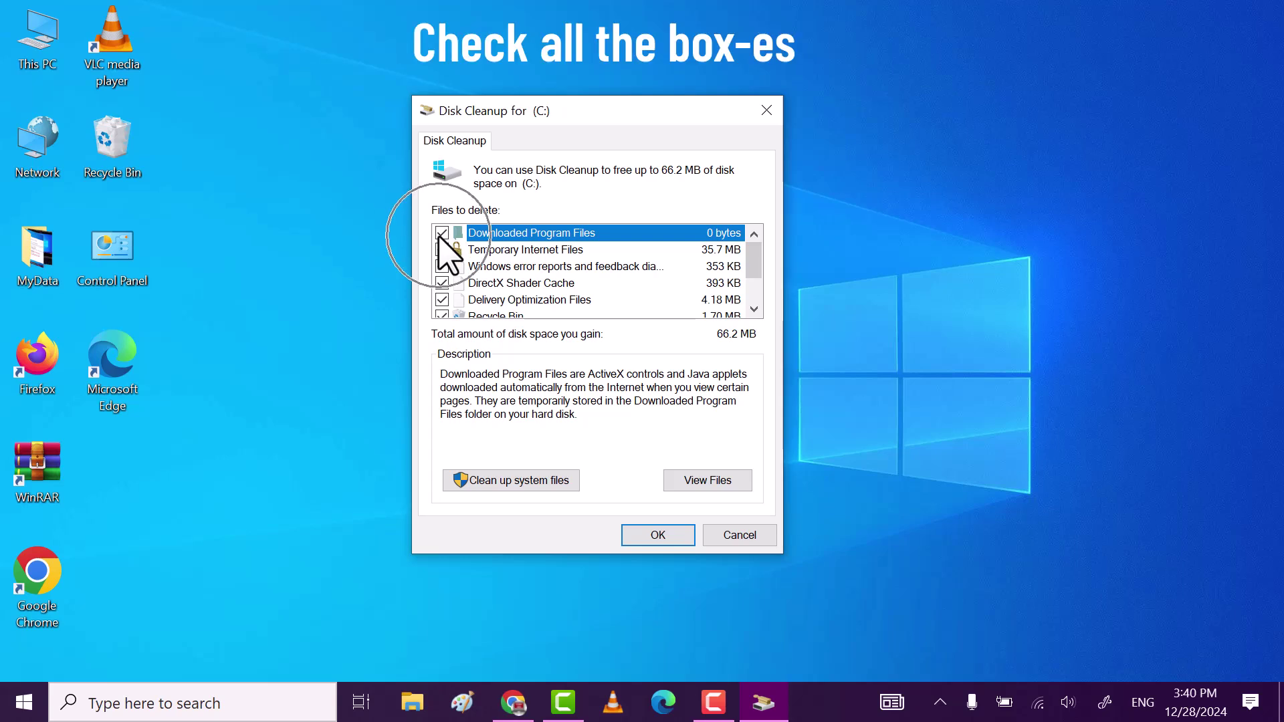
Permanently delete all checked file categories on C:, freeing about 66.2 MB
scroll(445, 281, "down", 1)
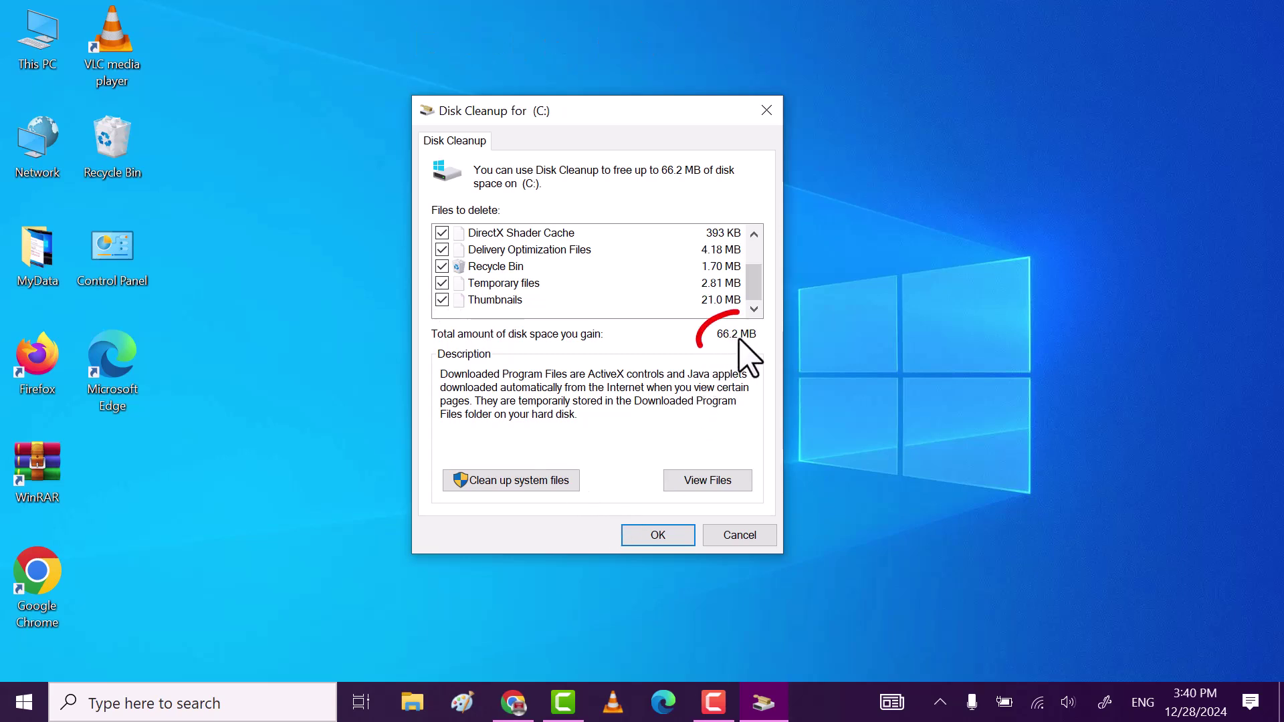
left_click(660, 535)
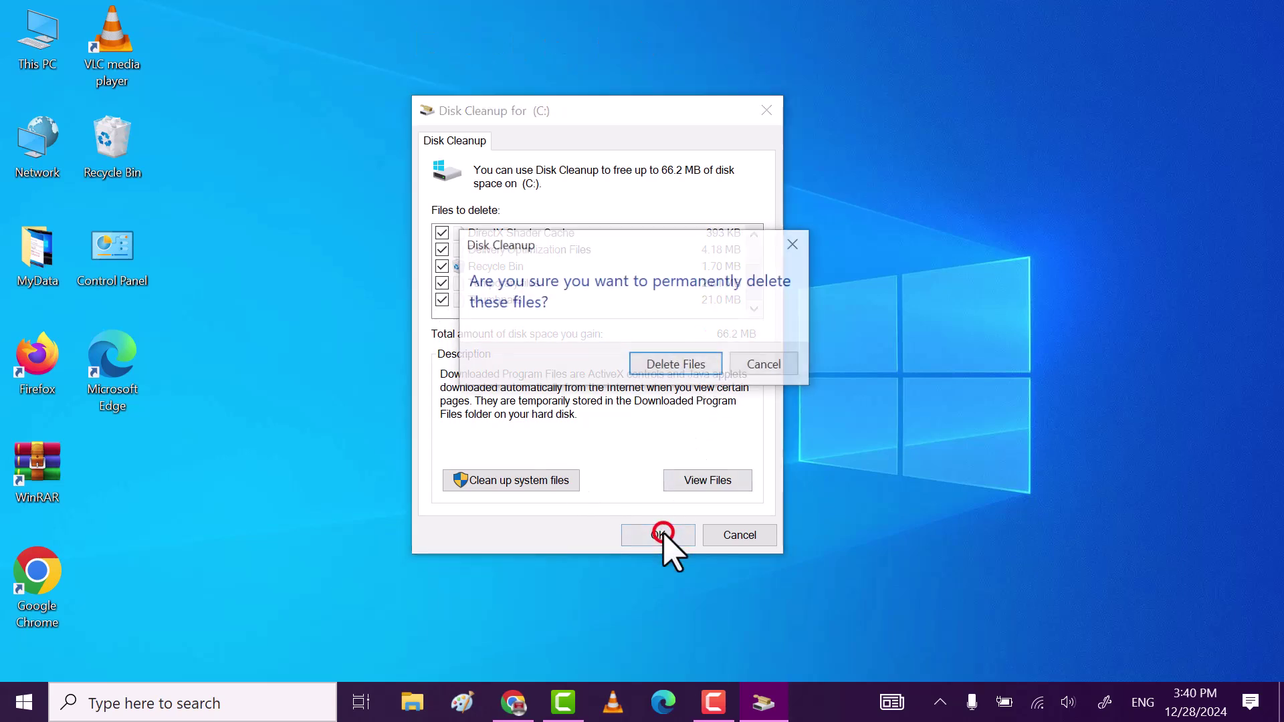
left_click(683, 368)
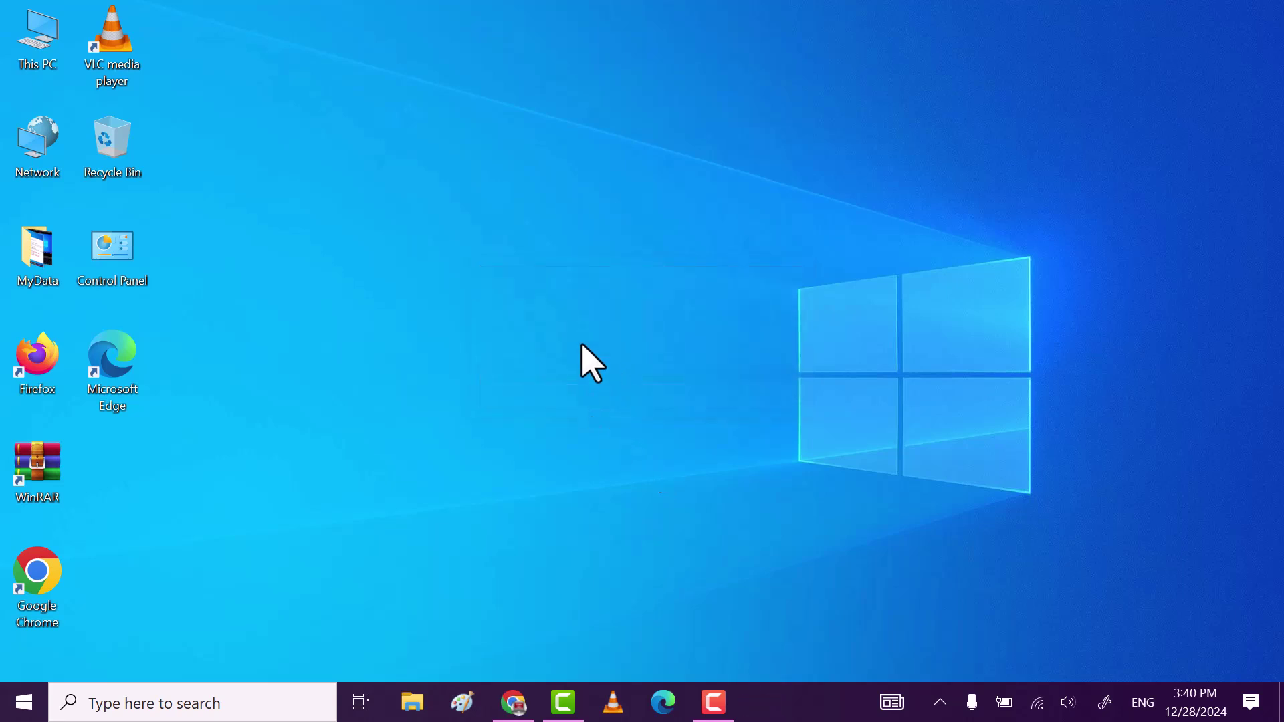
Refresh the desktop and open the Run box with 'prefetch' entered
right_click(557, 263)
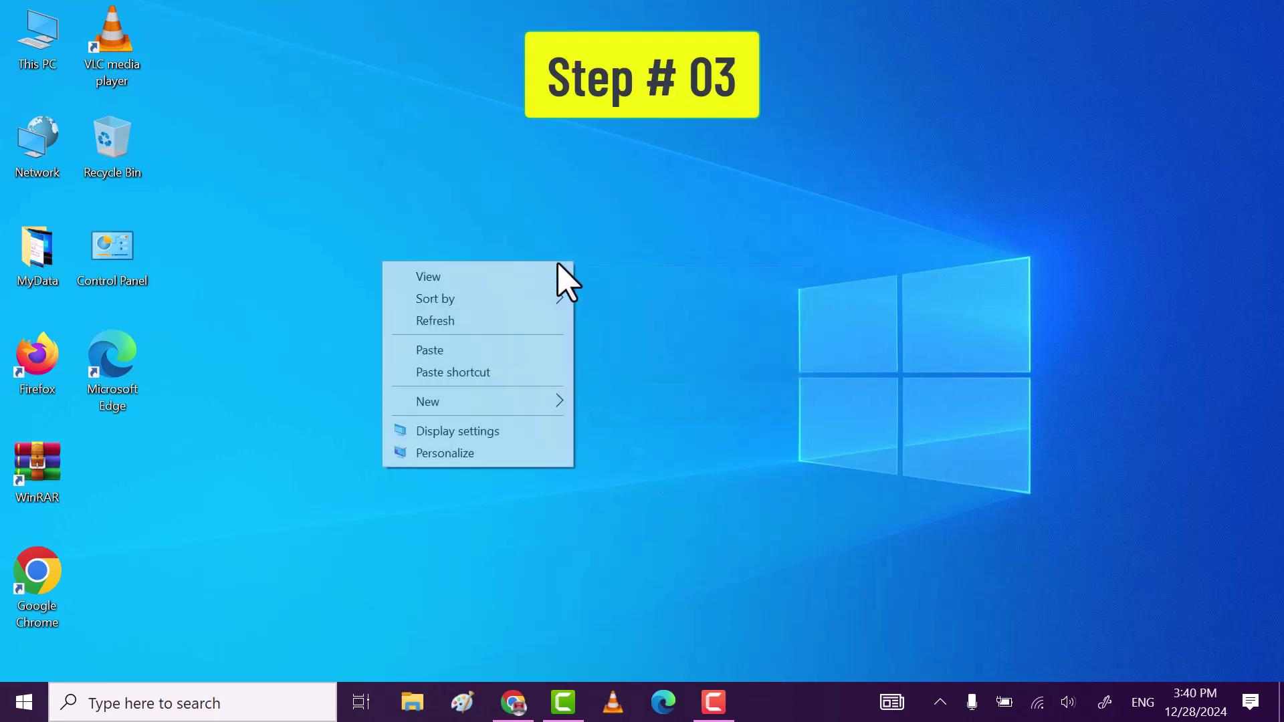
left_click(475, 321)
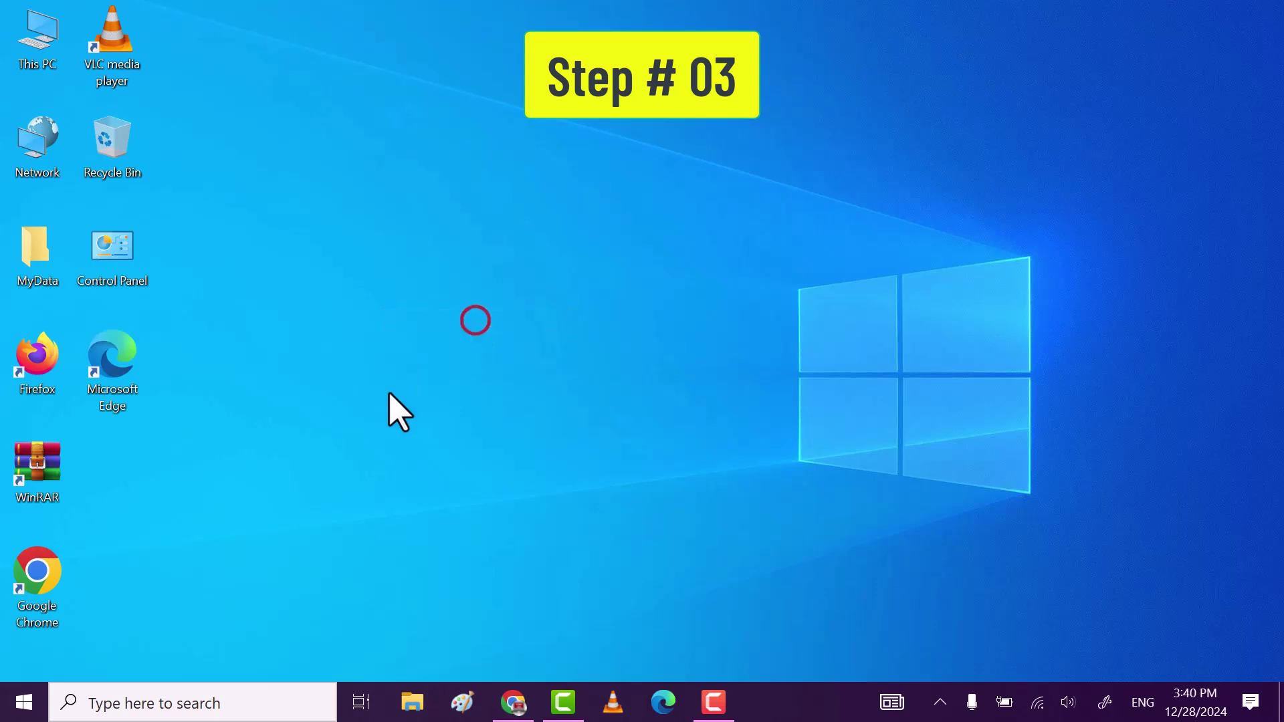
right_click(38, 697)
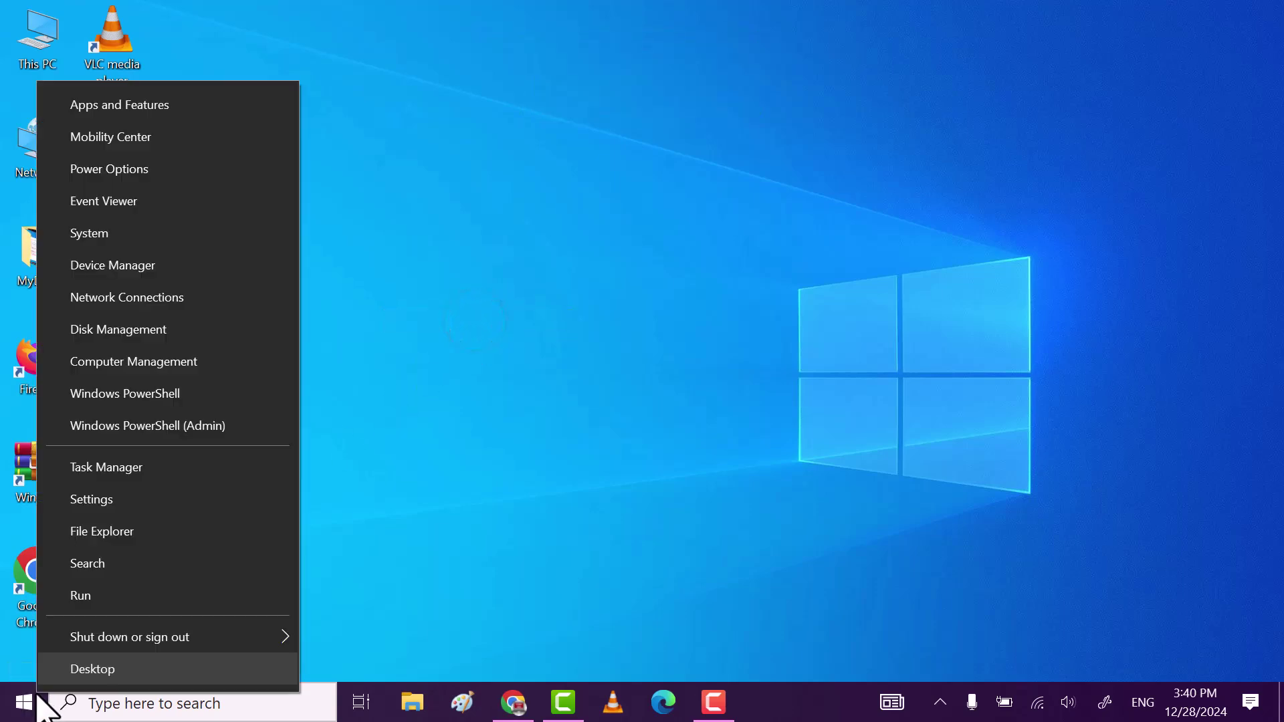
left_click(154, 600)
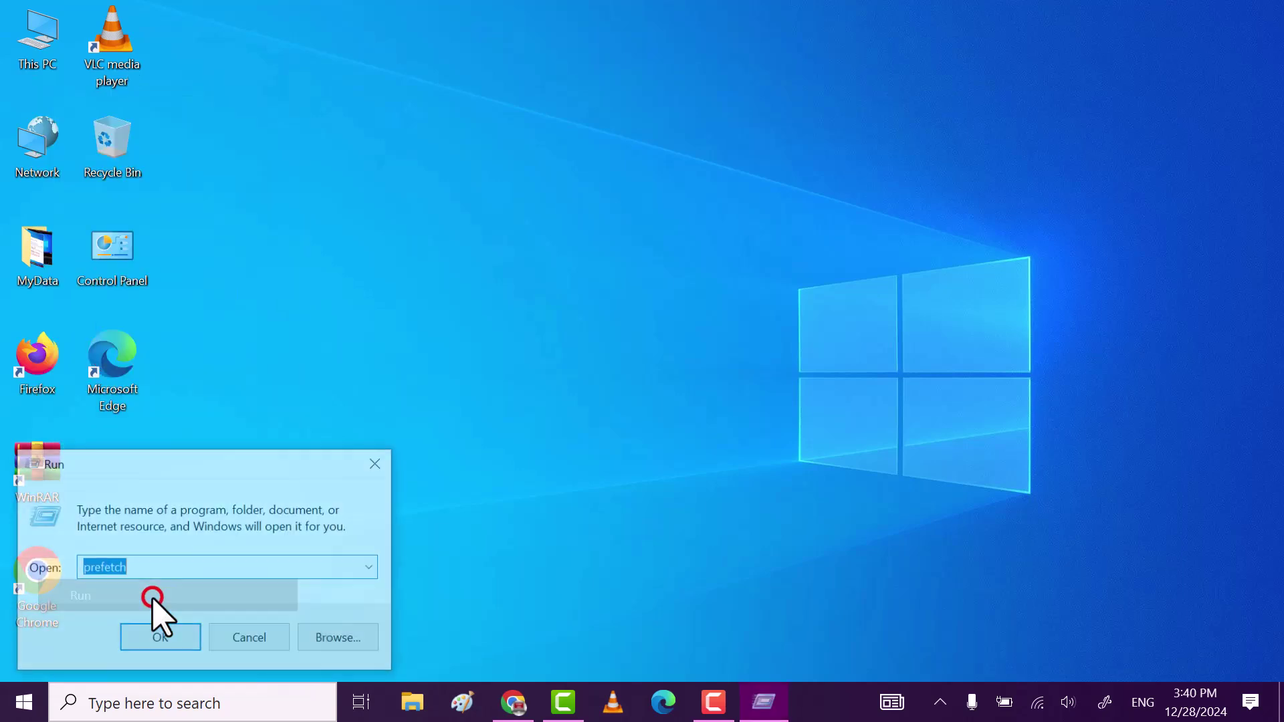
left_click_drag(220, 464, 640, 287)
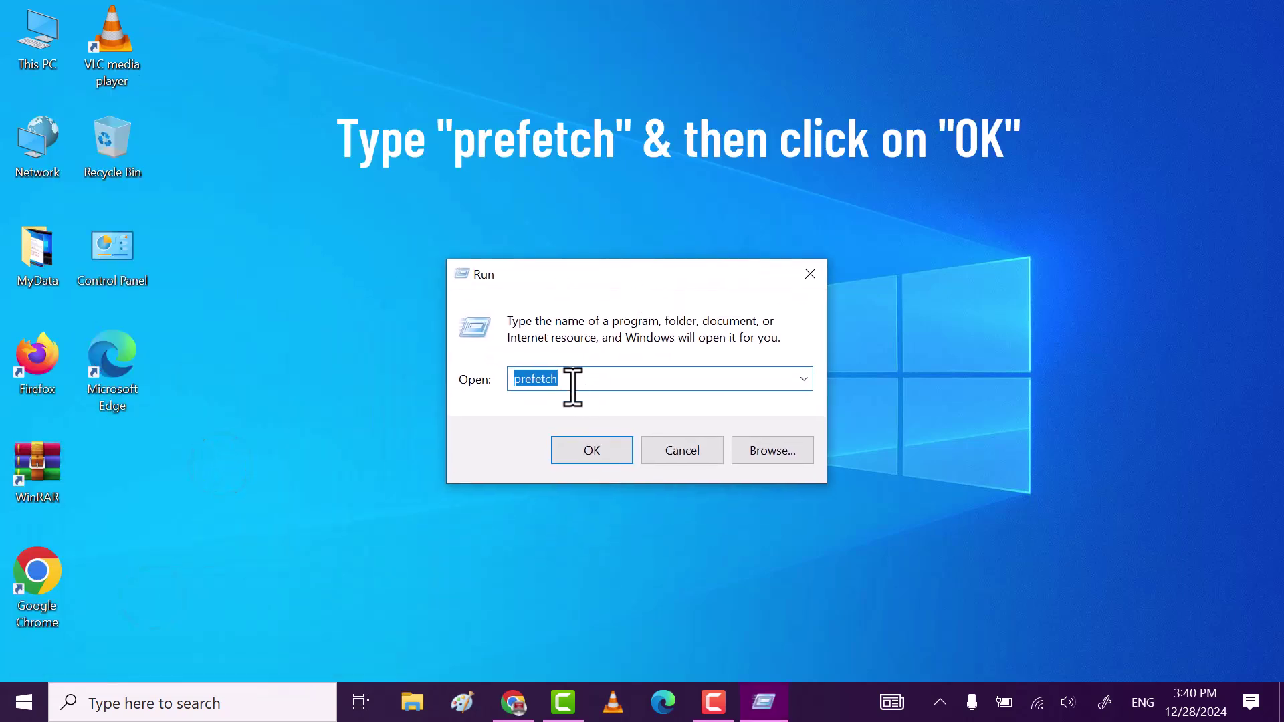
left_click_drag(561, 379, 512, 379)
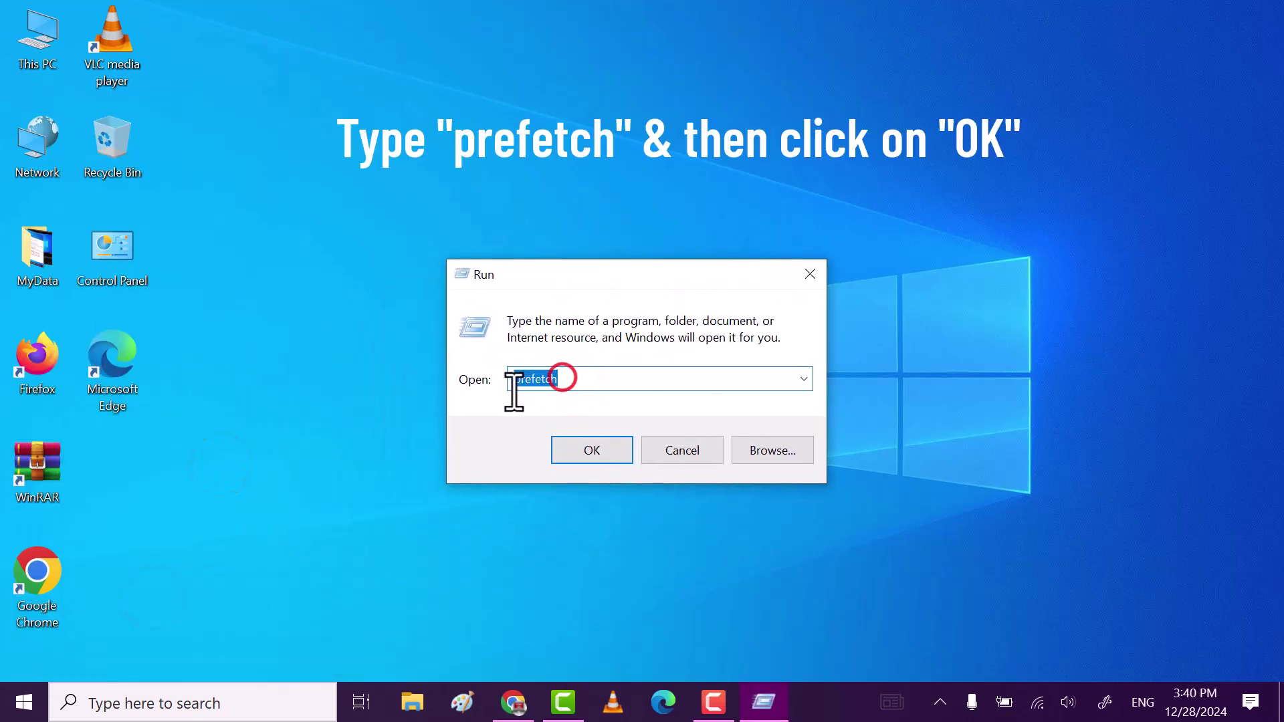
Open the Prefetch folder, delete all 21 items, and close the window
left_click(592, 451)
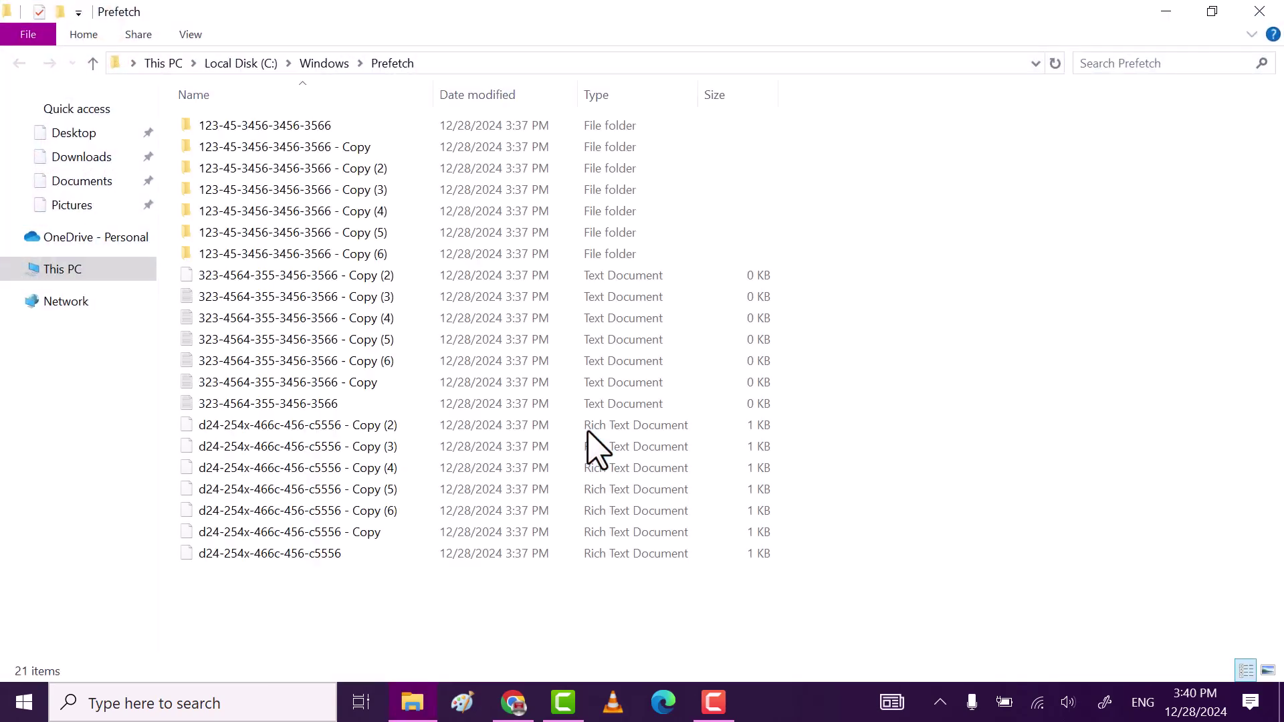
left_click(351, 303)
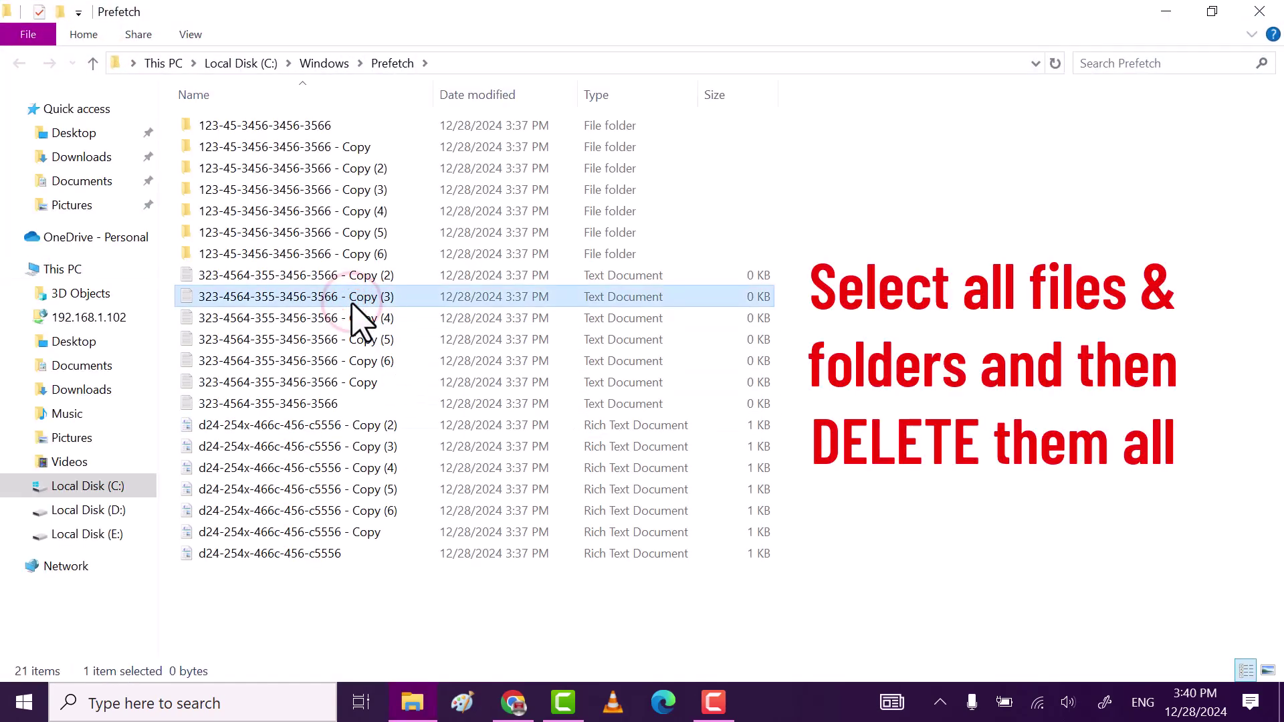
key("ctrl+a")
right_click(384, 251)
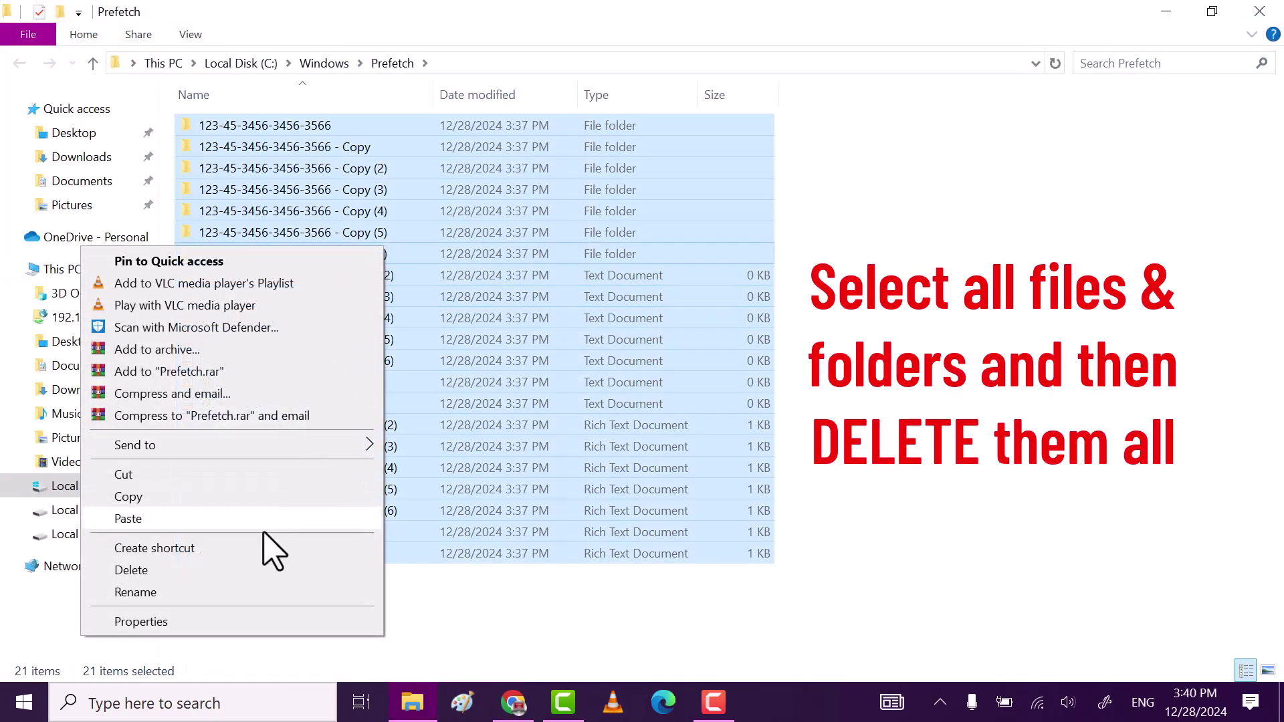
left_click(238, 570)
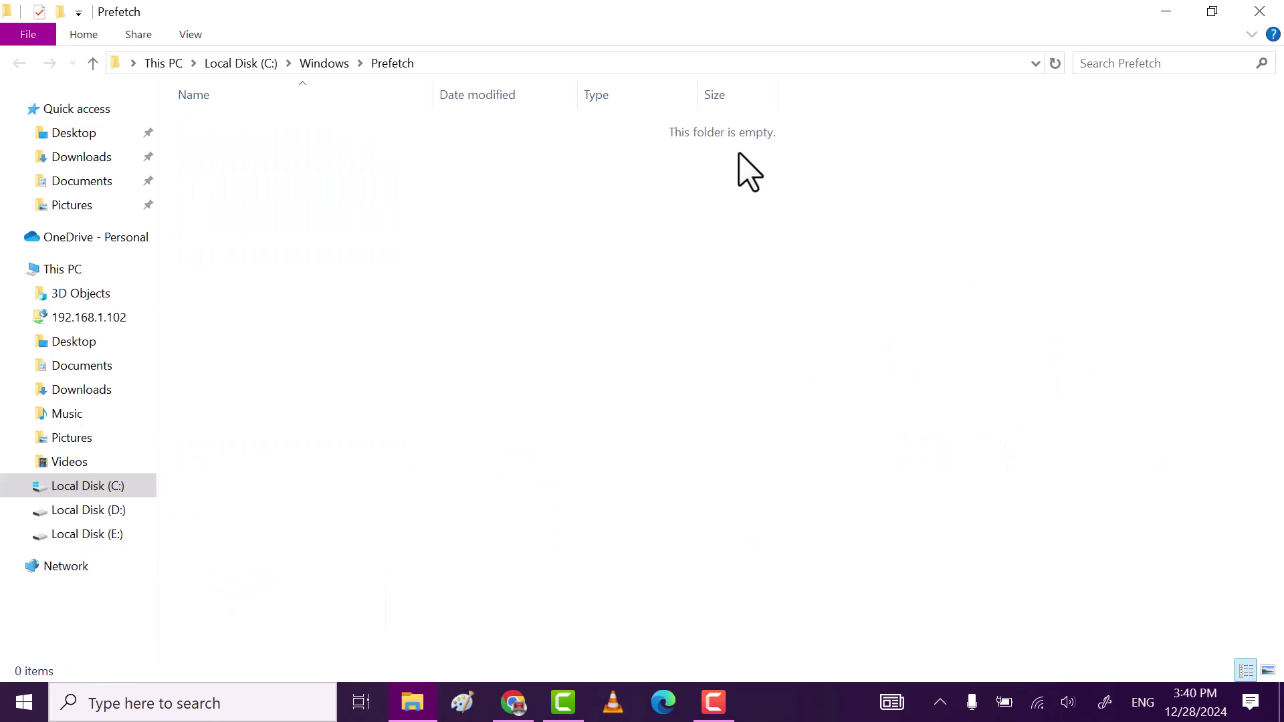
left_click(1258, 13)
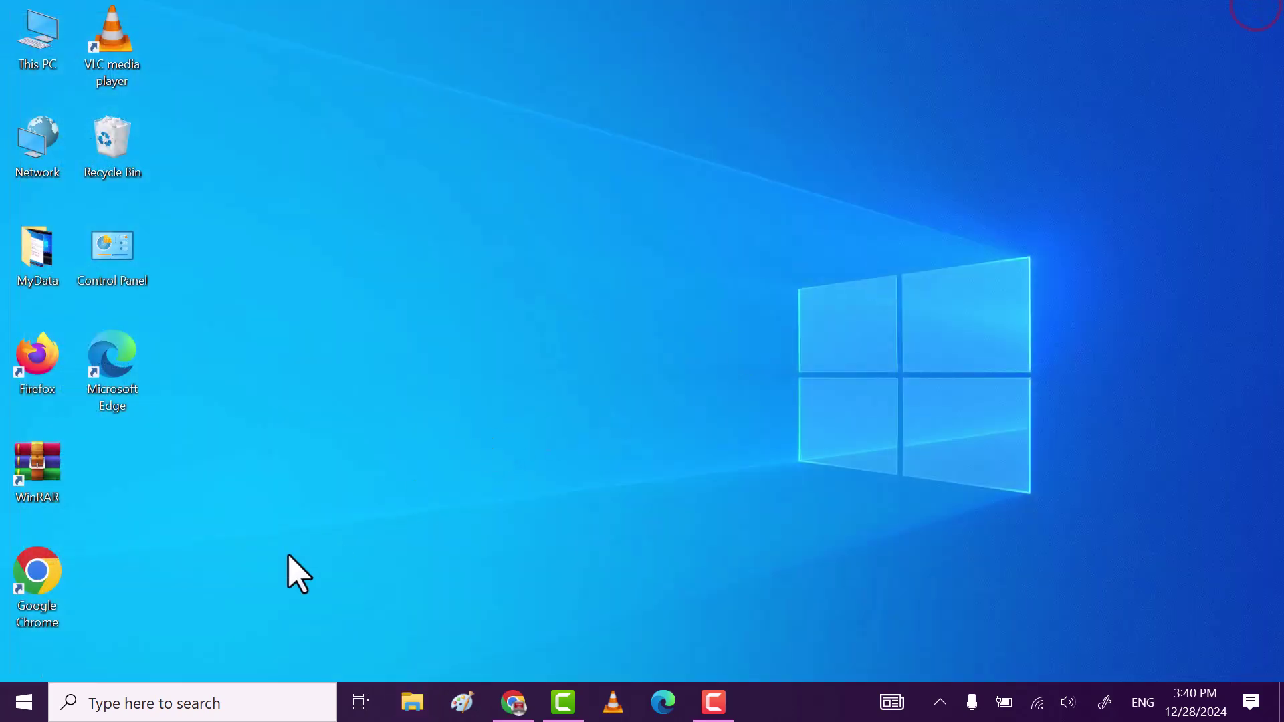
Run %temp% to open the user's AppData\Local\Temp folder
right_click(24, 702)
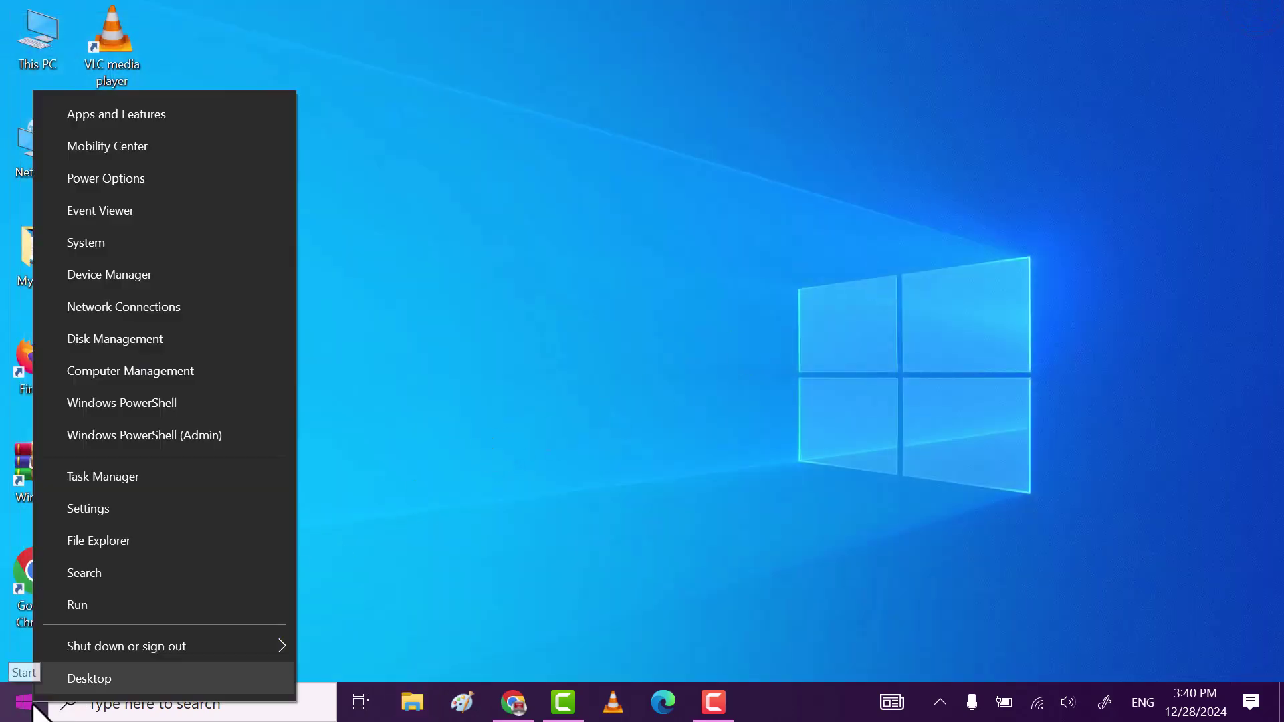
left_click(199, 614)
left_click_drag(271, 459, 576, 314)
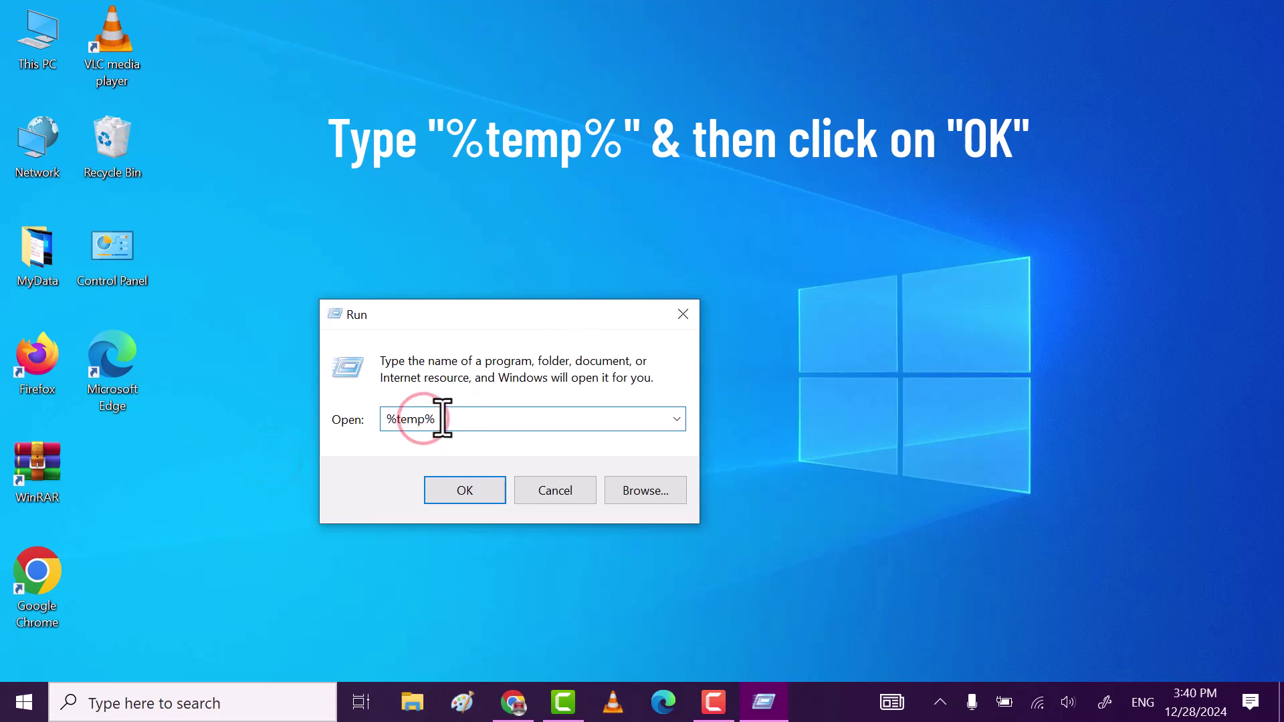
left_click(465, 491)
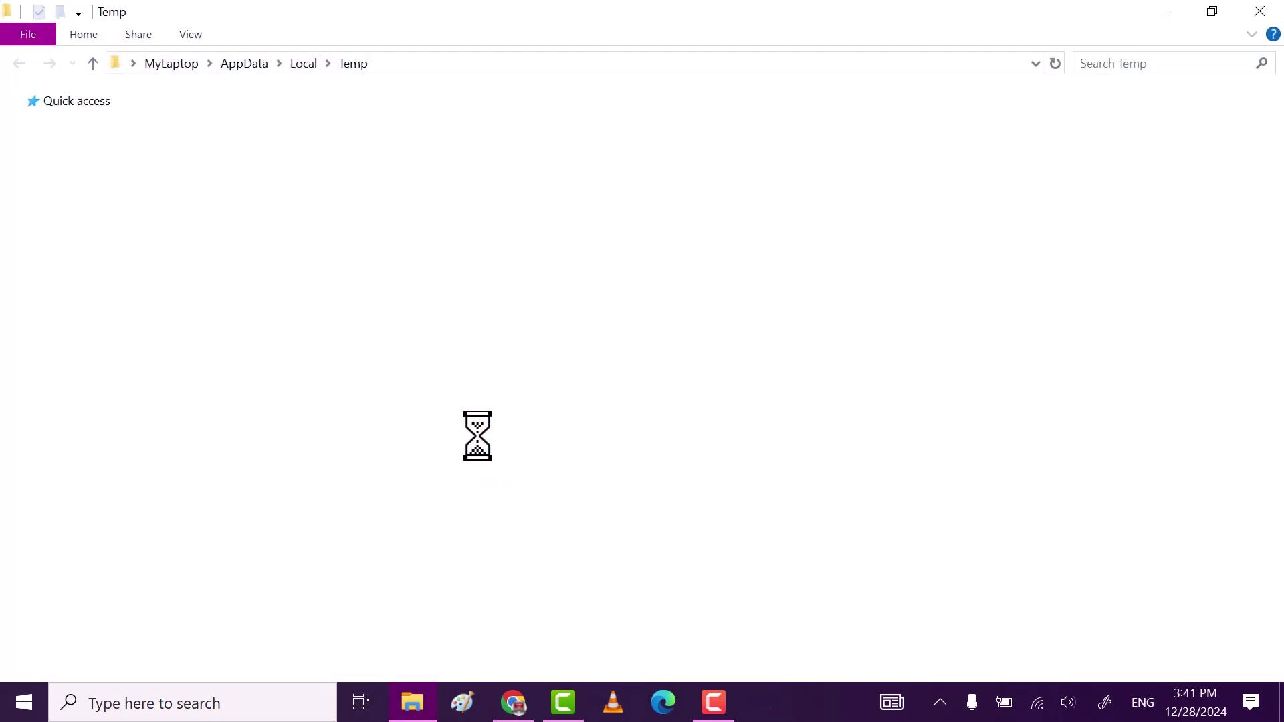
Delete the Temp folder's 49 items, skipping in-use files, then close the window
left_click(467, 343)
key("ctrl+a")
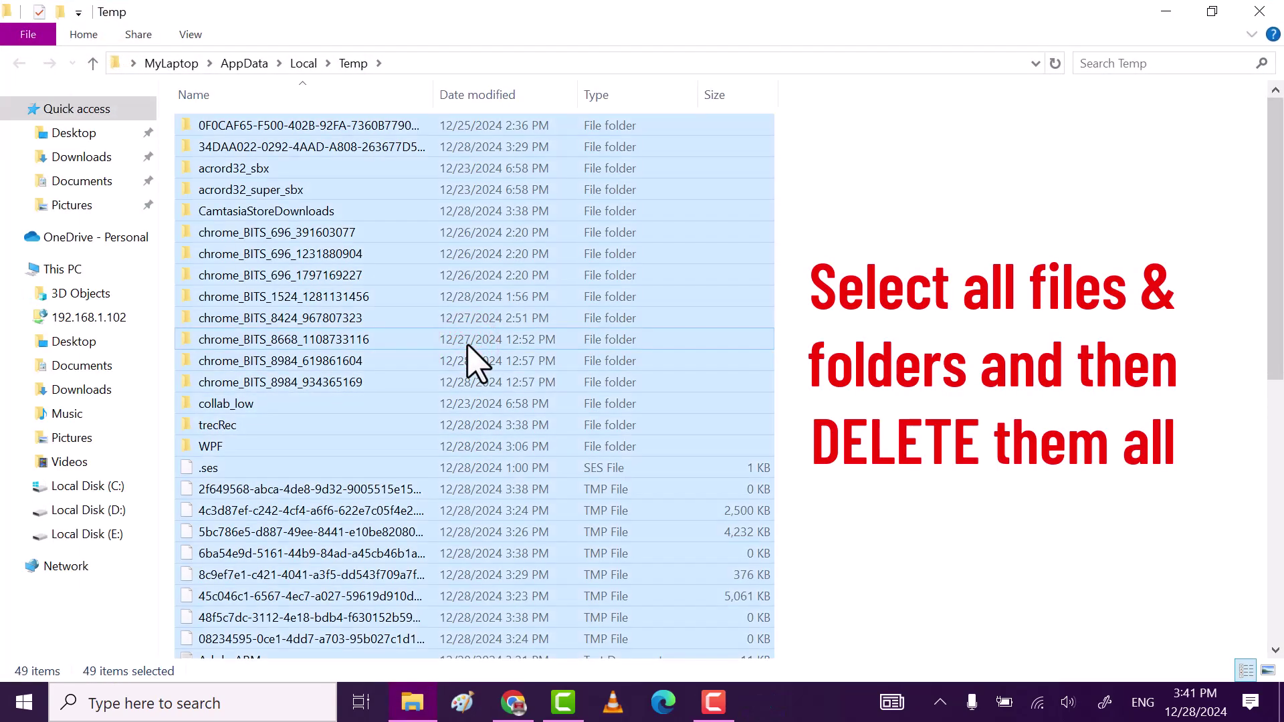
right_click(472, 271)
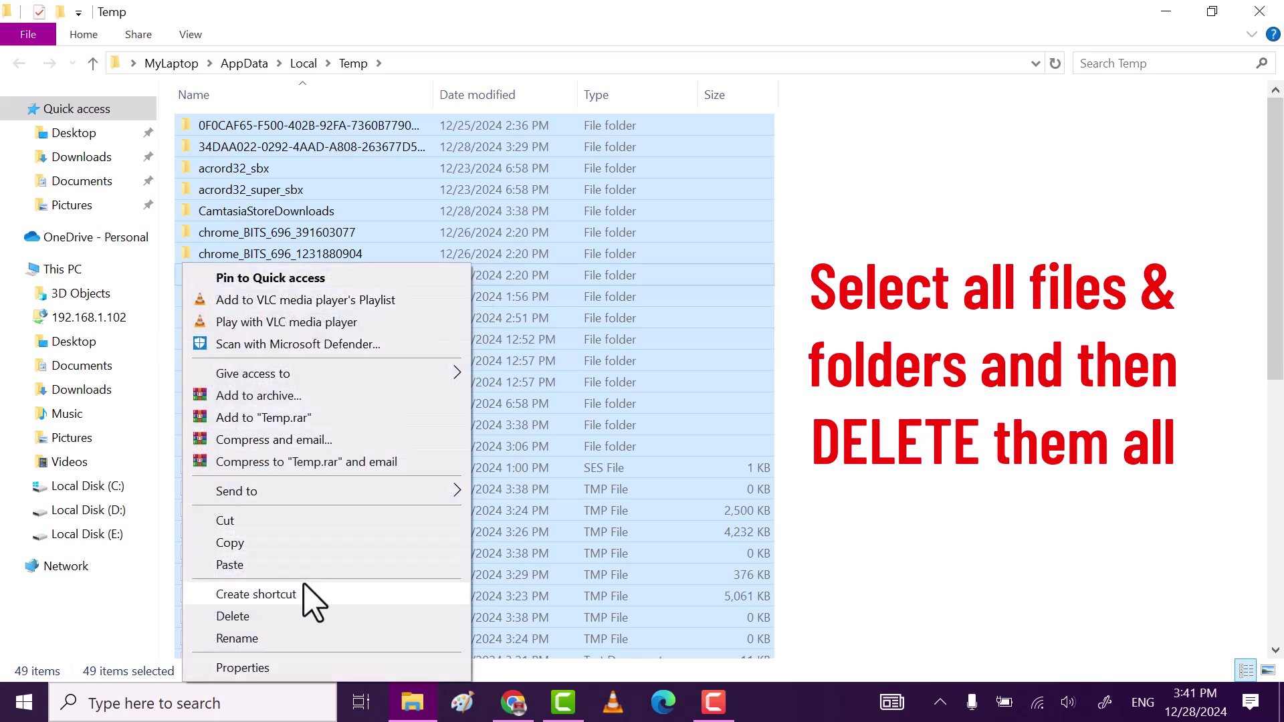
left_click(292, 615)
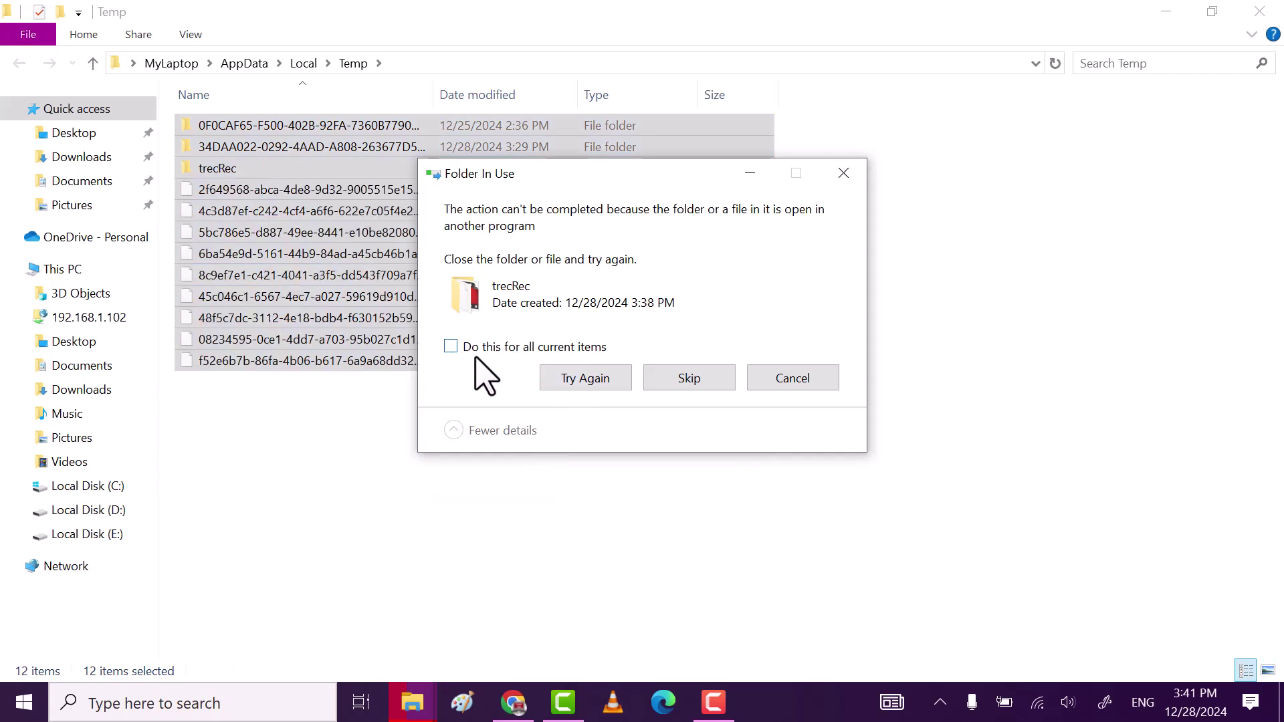
left_click(451, 347)
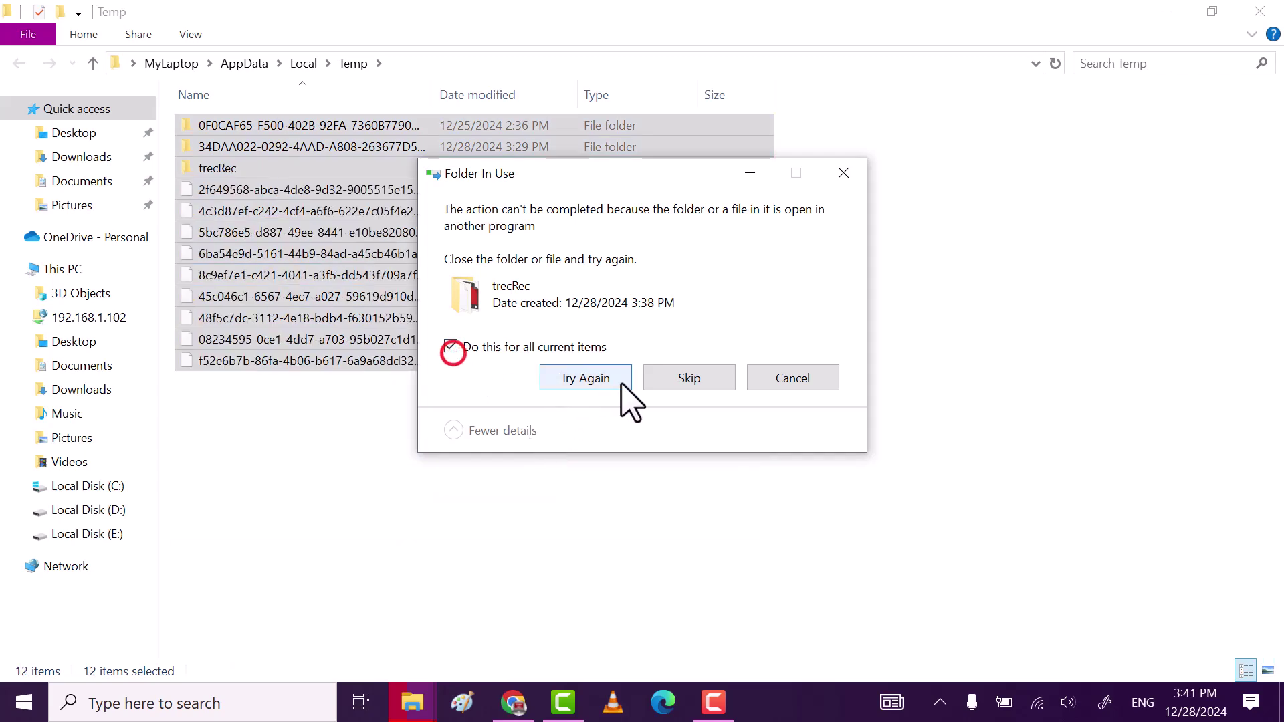
left_click(712, 383)
left_click(606, 328)
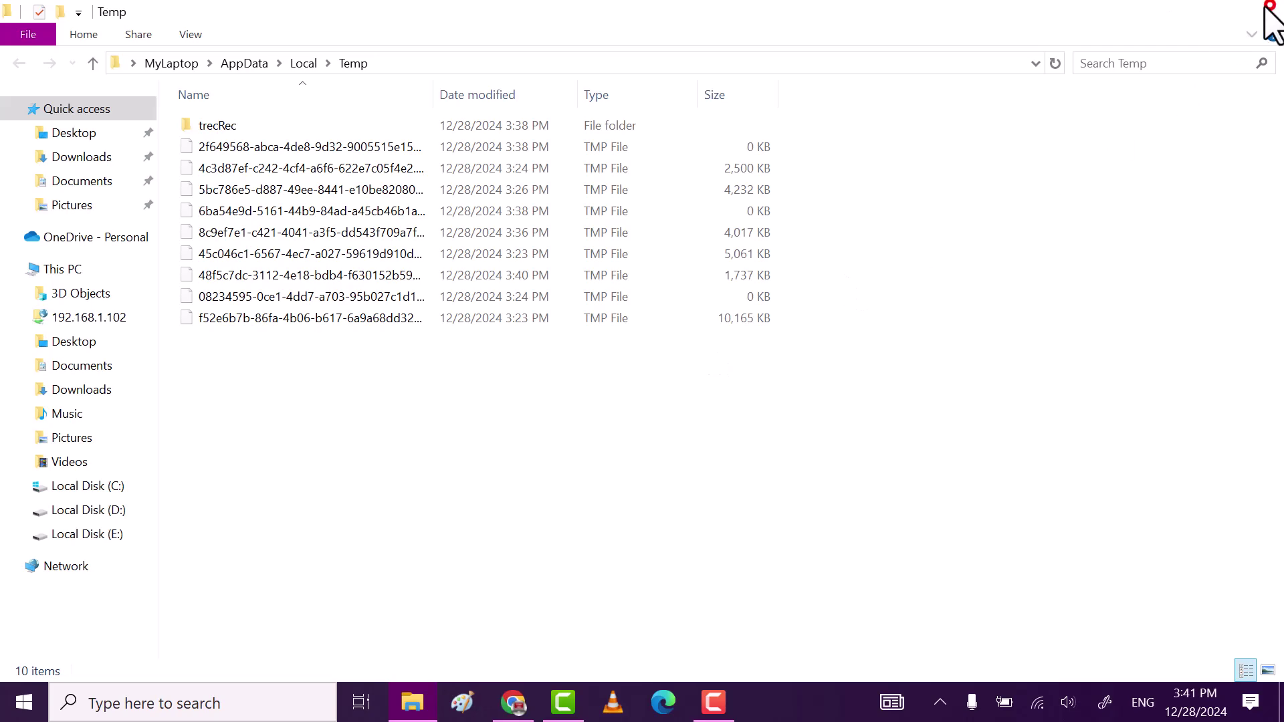
left_click(1259, 11)
Run 'temp' from the Run box to open the C:\Windows\Temp folder
right_click(24, 702)
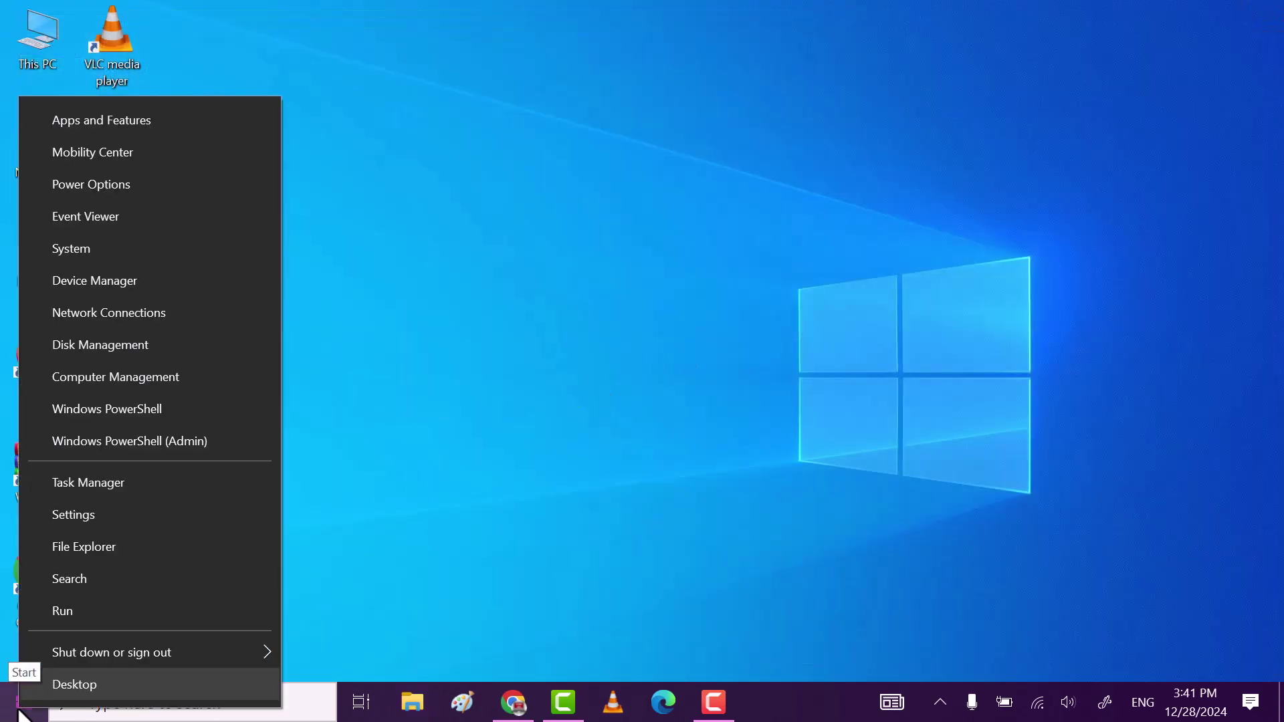
left_click(185, 611)
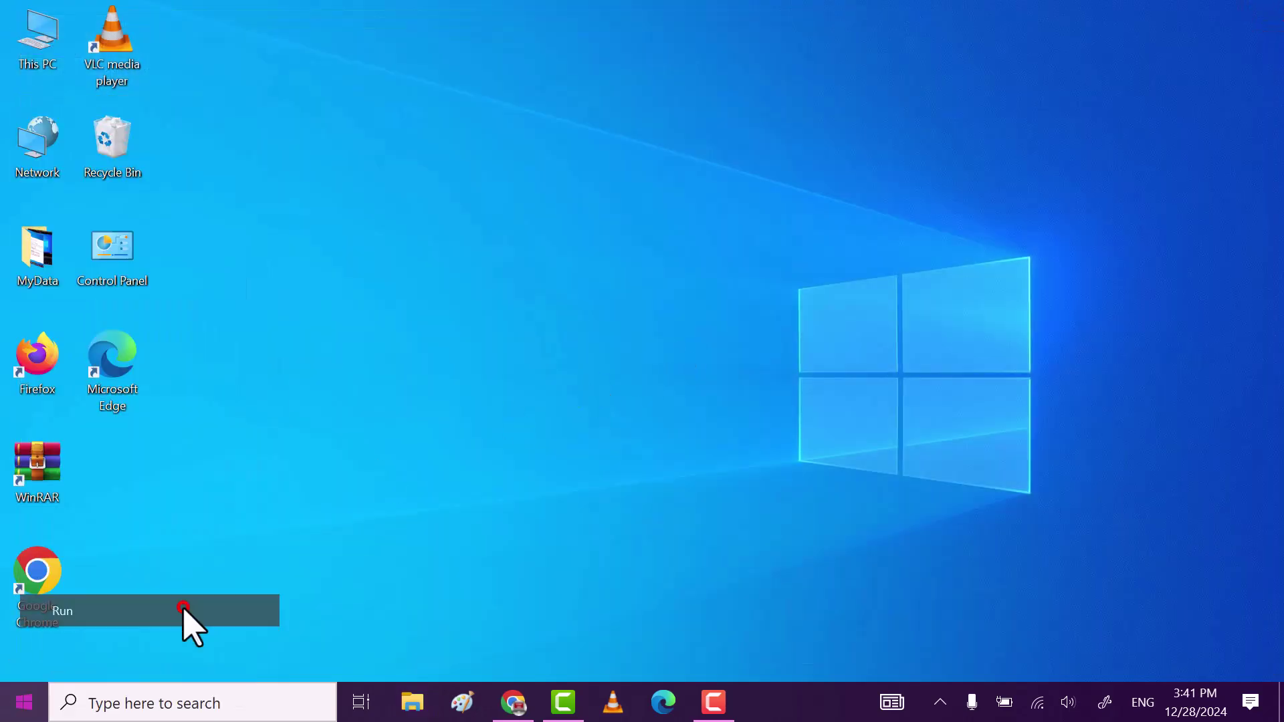
left_click_drag(280, 468, 592, 304)
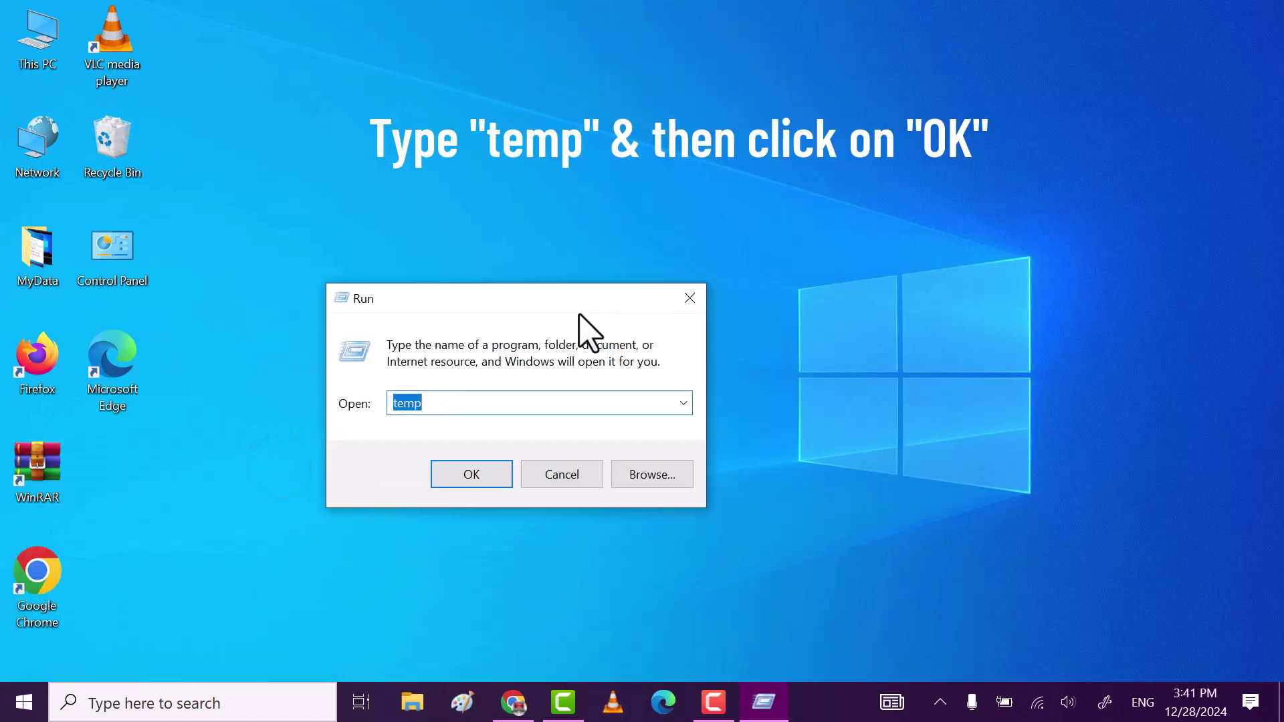
type("temp")
left_click(444, 401)
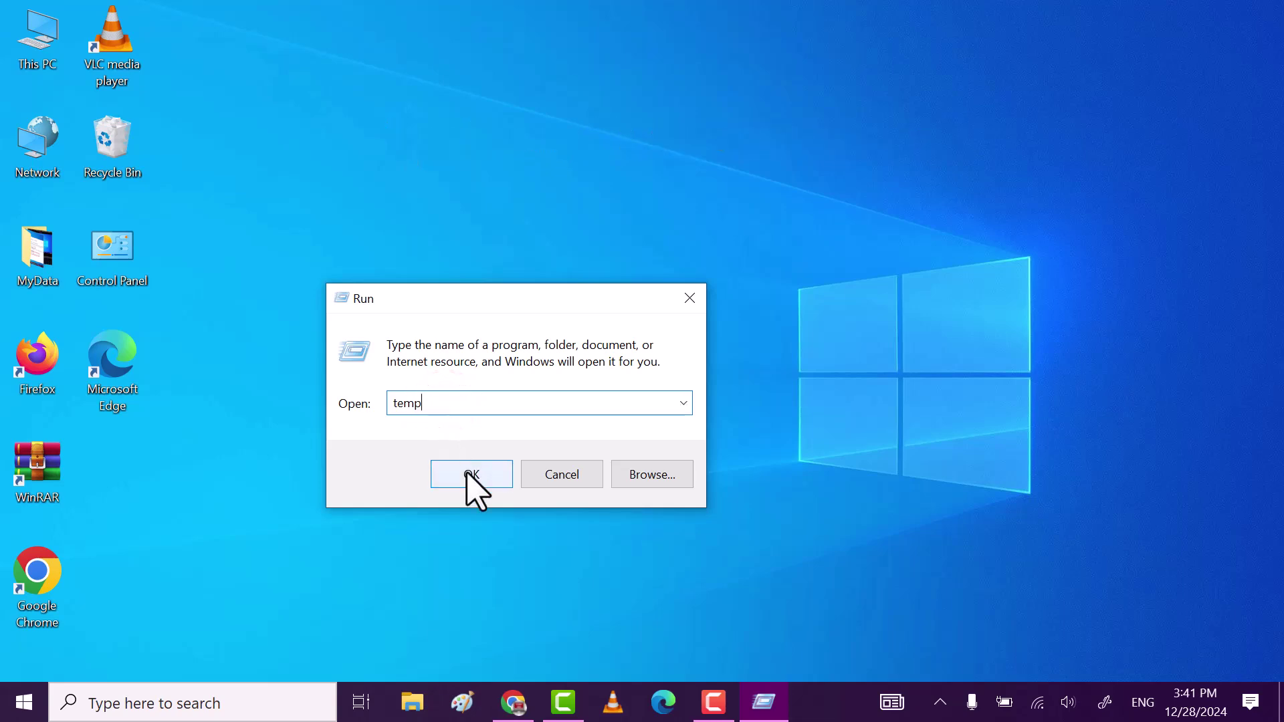
left_click(469, 474)
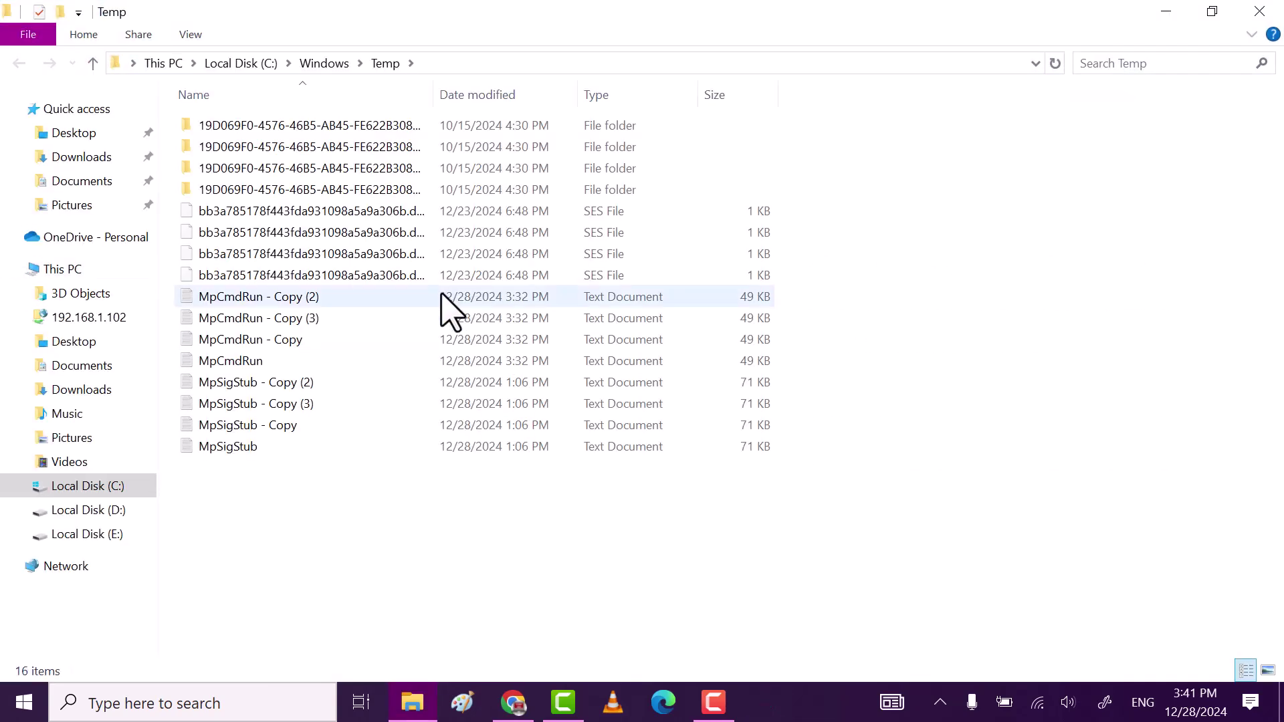
Delete all 16 items in C:\Windows\Temp, skip the access-denied protected folder, and close the window
left_click(441, 296)
key("ctrl+a")
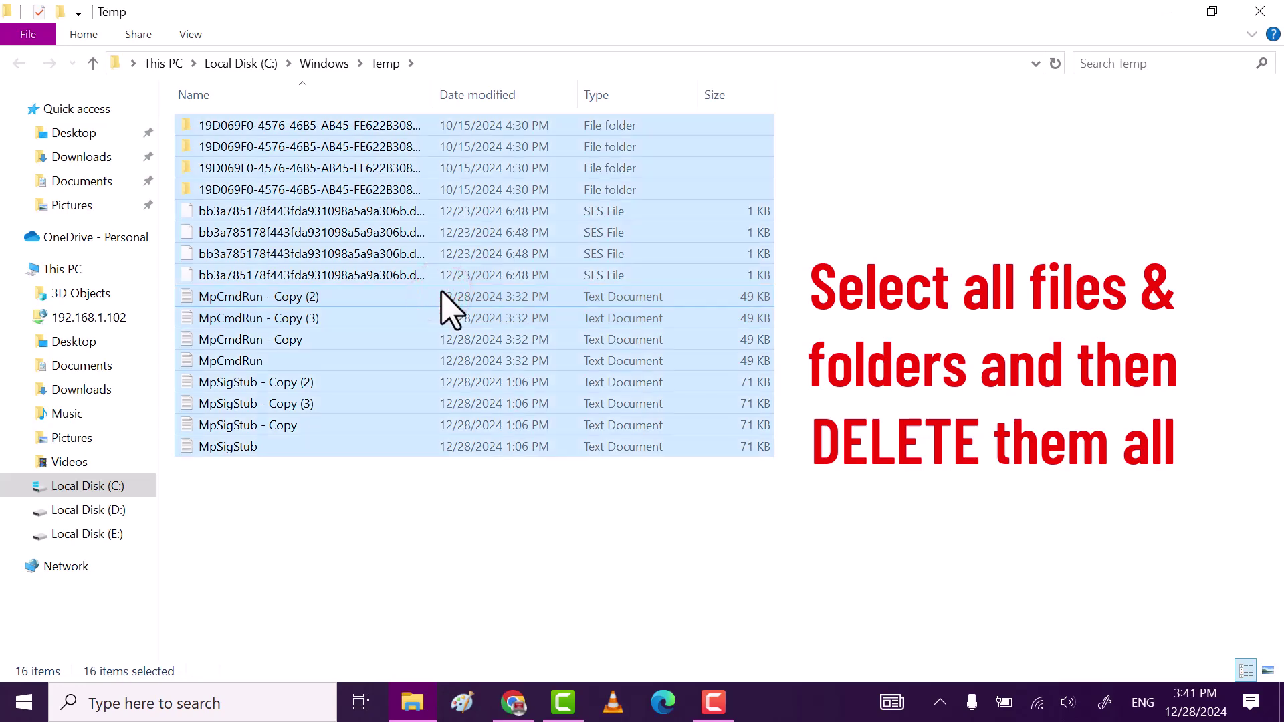
right_click(442, 297)
left_click(304, 460)
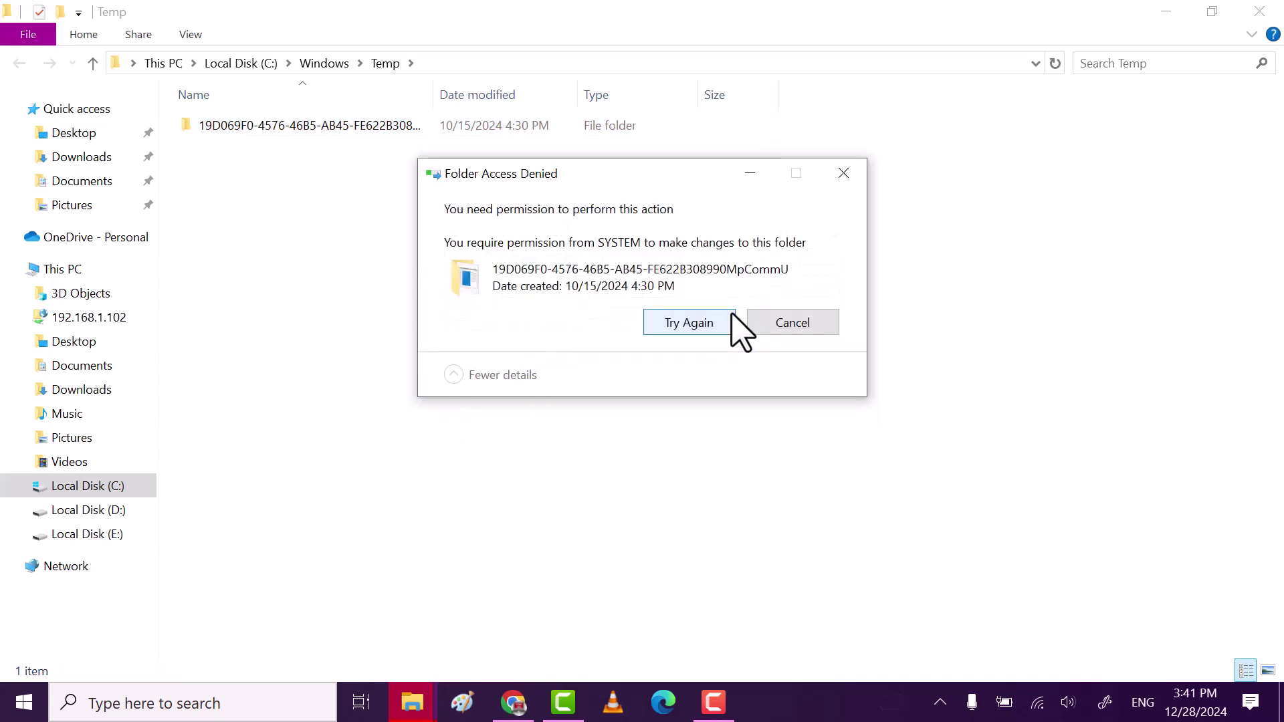
left_click(779, 328)
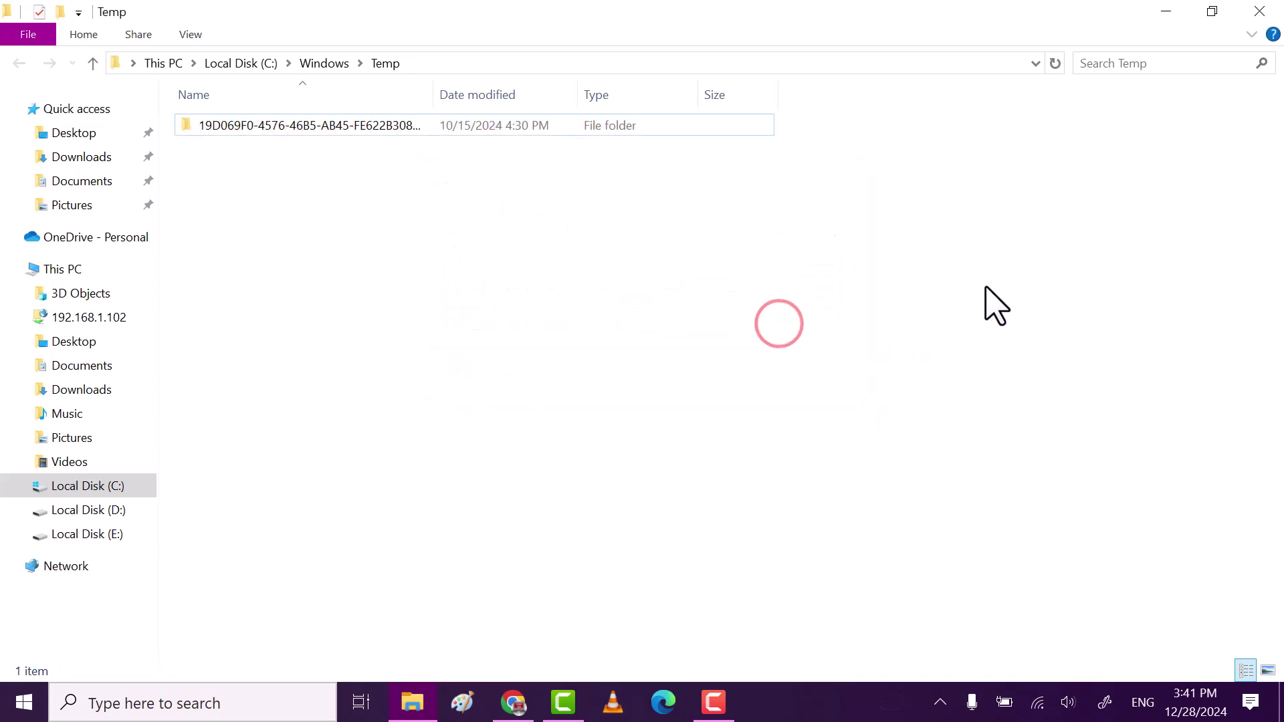
left_click(1259, 12)
Empty the Recycle Bin, permanently deleting its 75 items past the permission prompt, then refresh the desktop
right_click(362, 276)
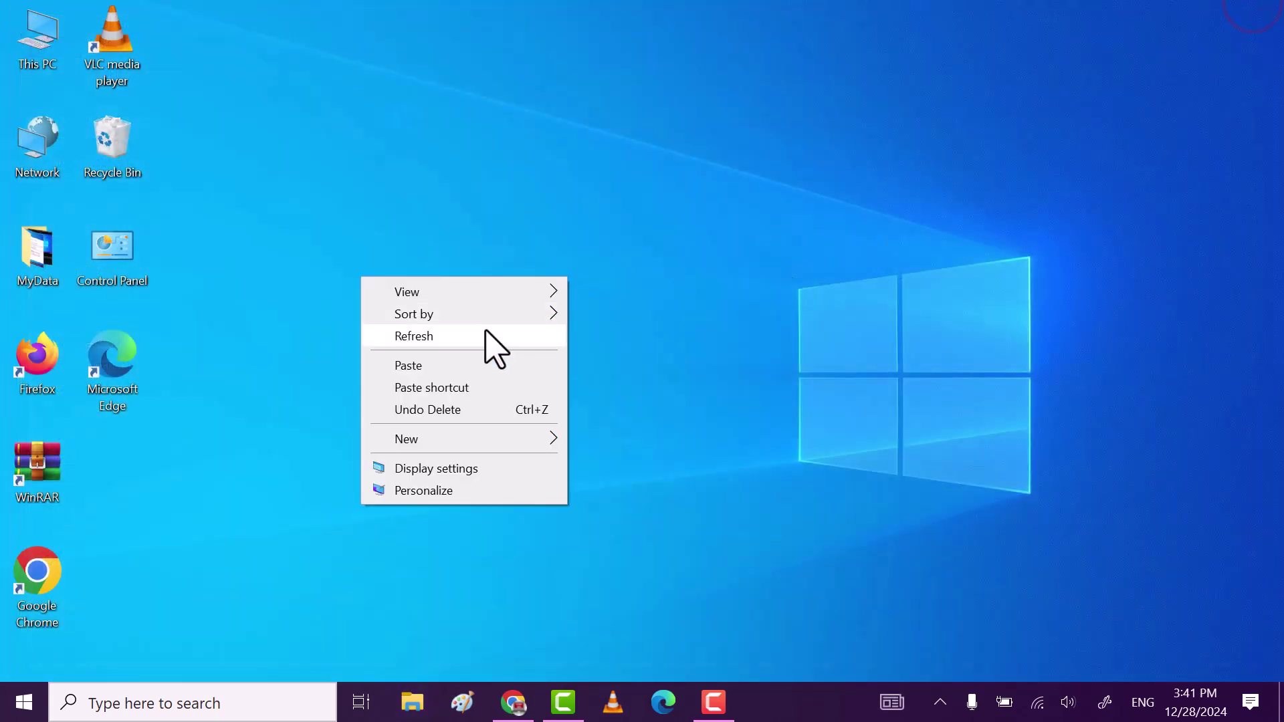
left_click(471, 336)
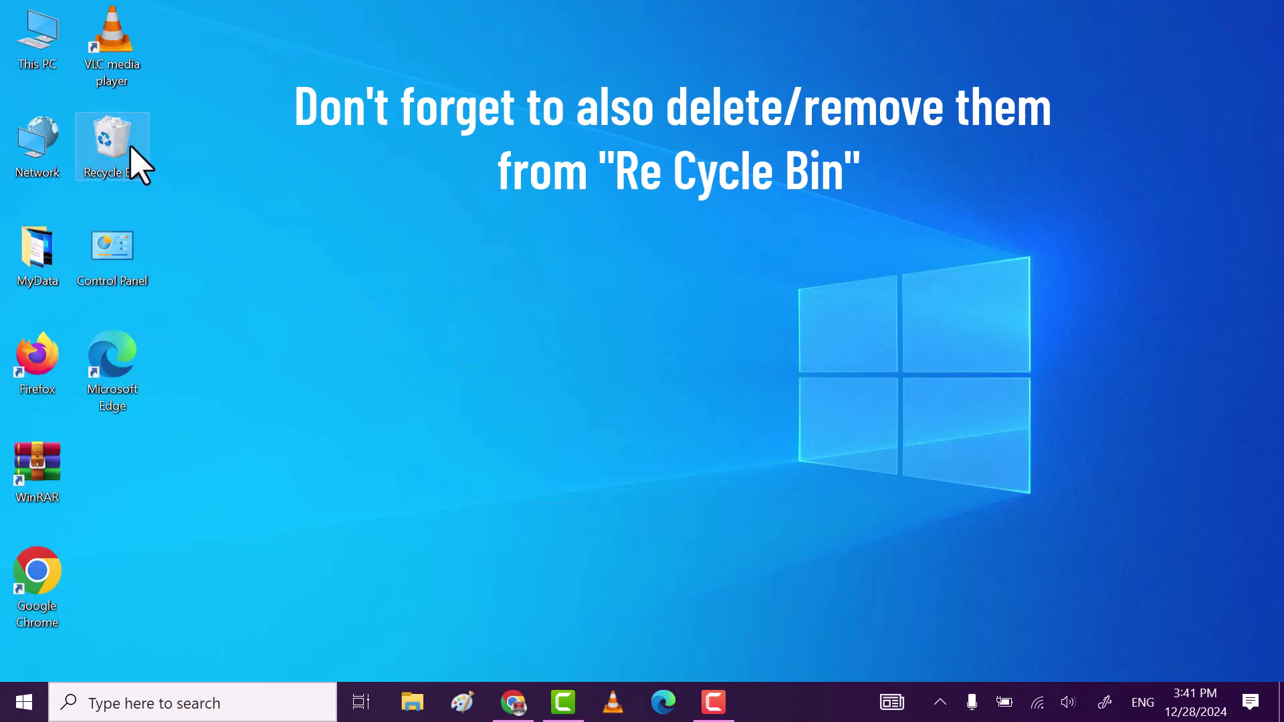
right_click(139, 160)
left_click(134, 181)
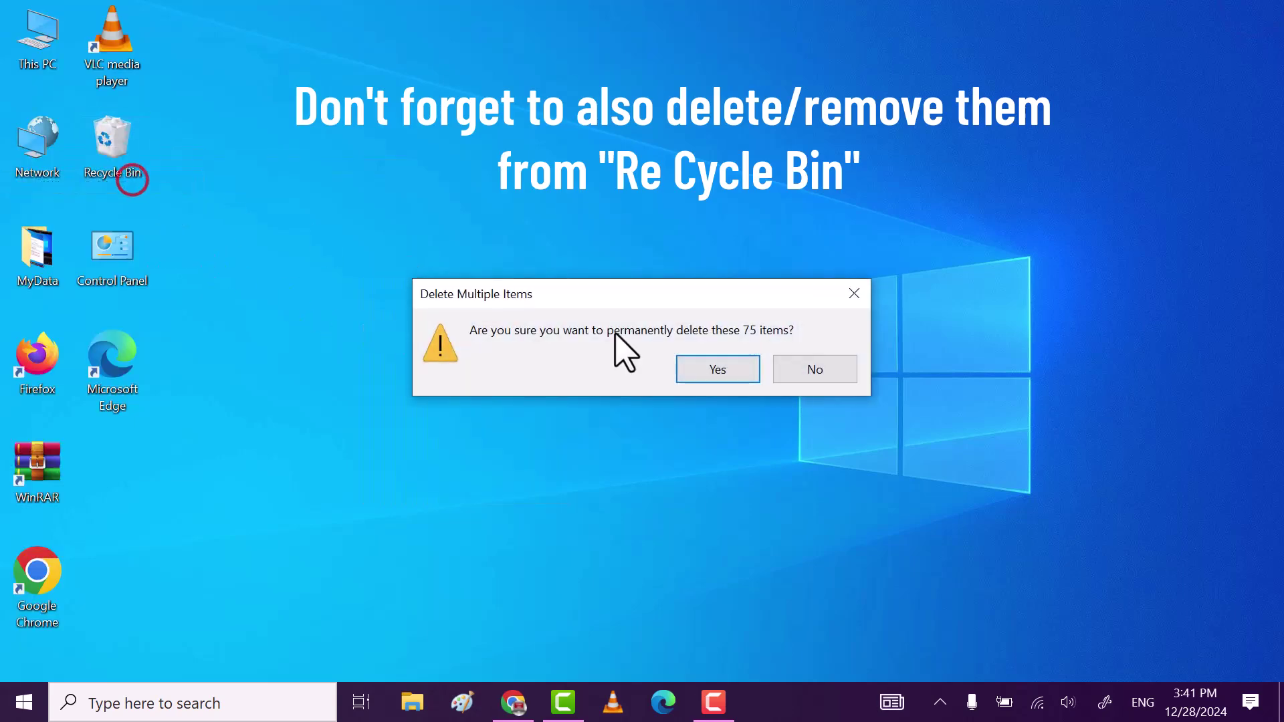
left_click(743, 367)
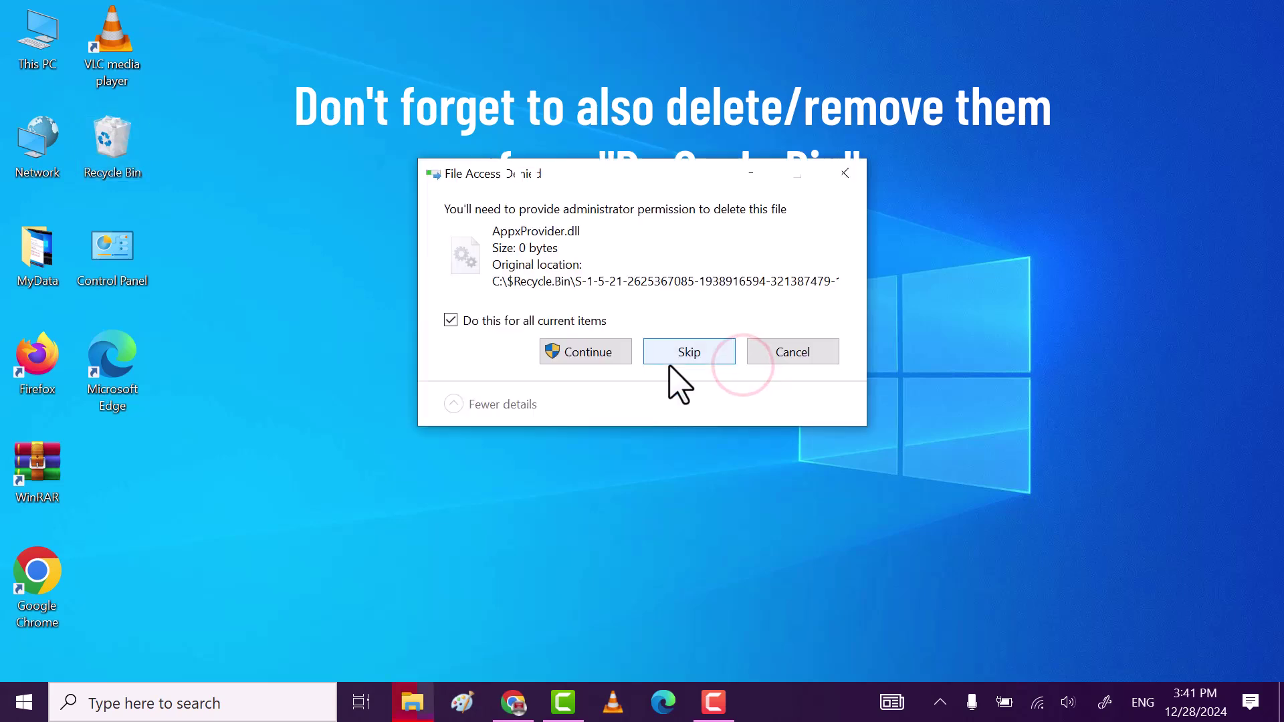
left_click(599, 352)
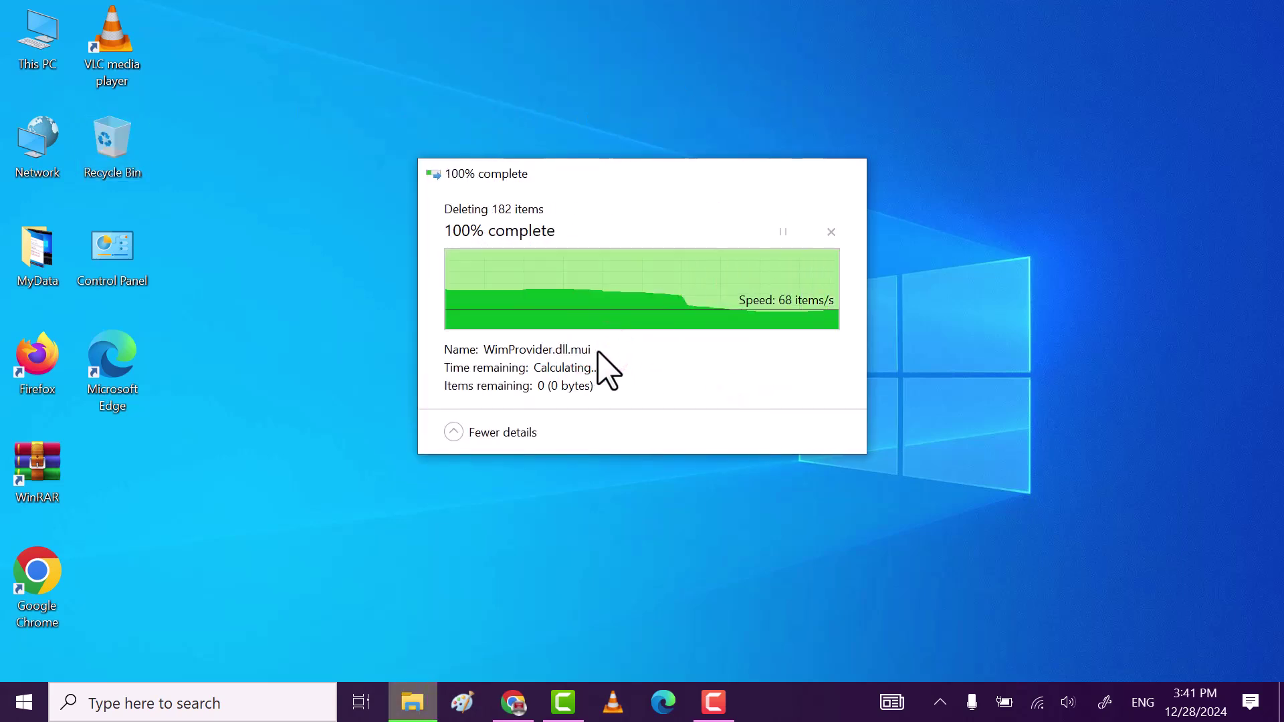
right_click(575, 227)
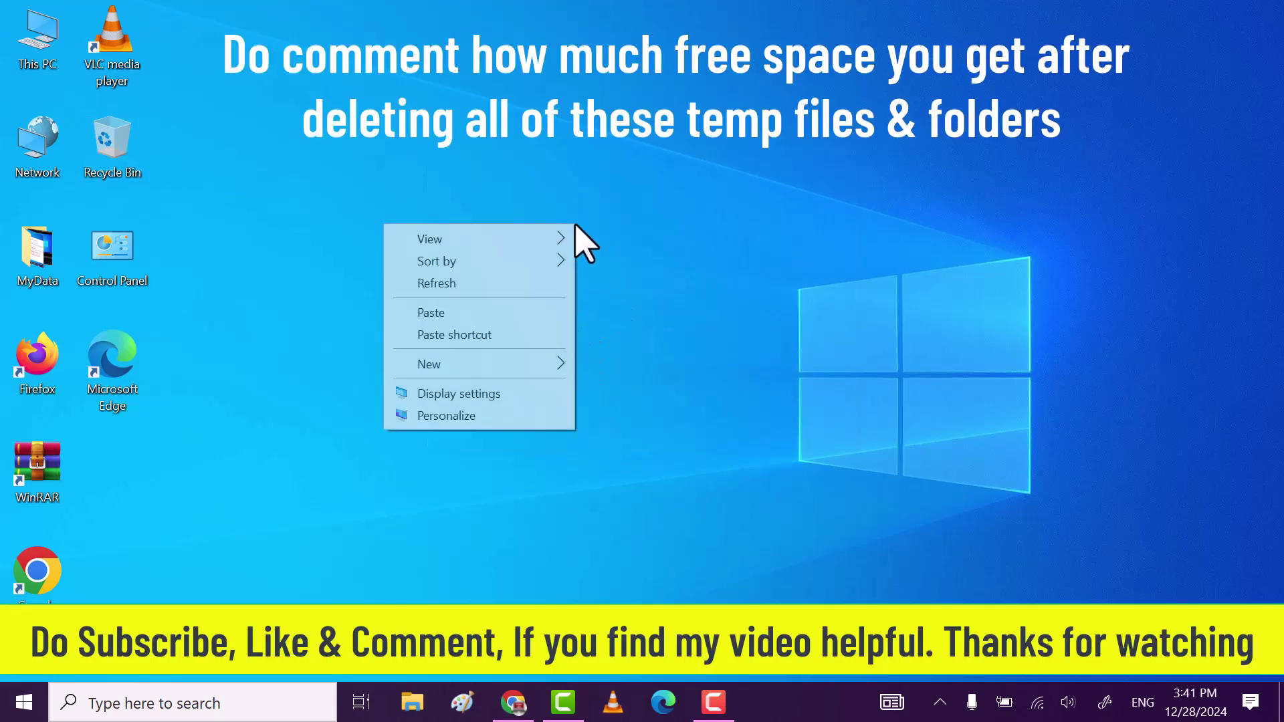
left_click(479, 285)
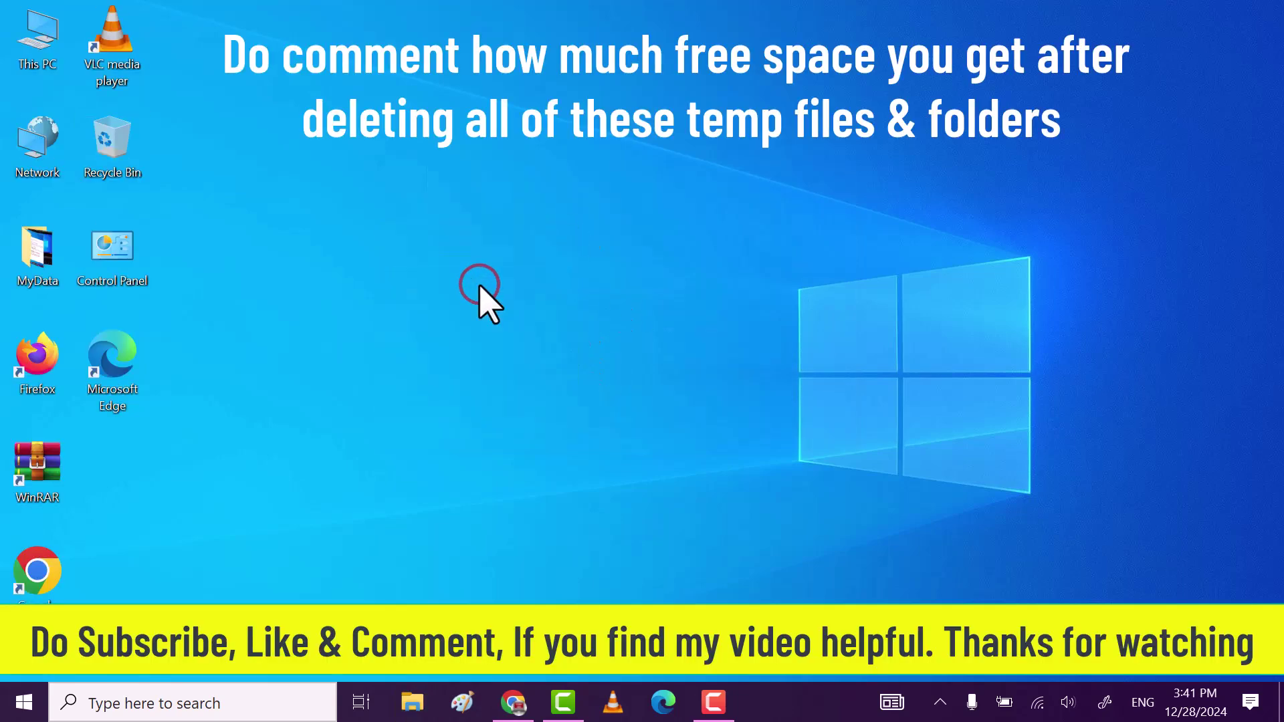